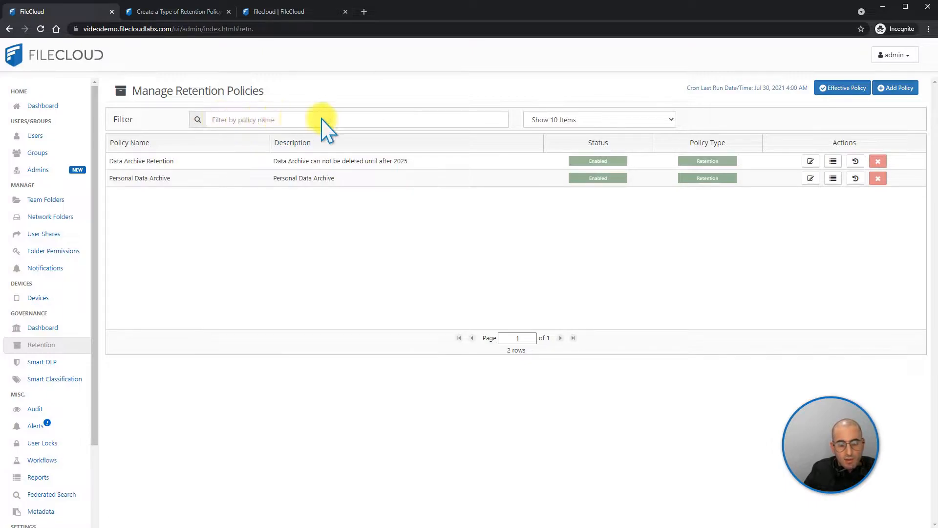
Review the effective policies and the file paths they cover, and close the list
click(569, 120)
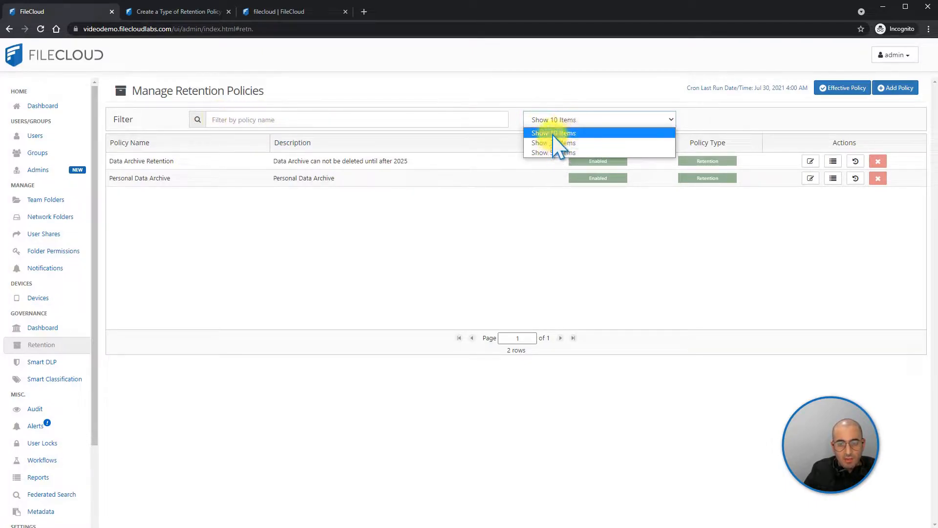
click(715, 113)
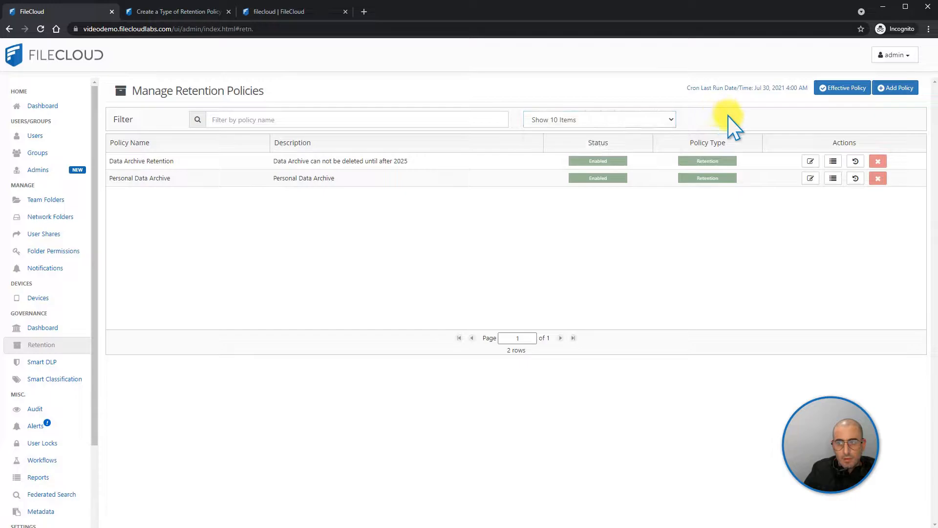
click(831, 93)
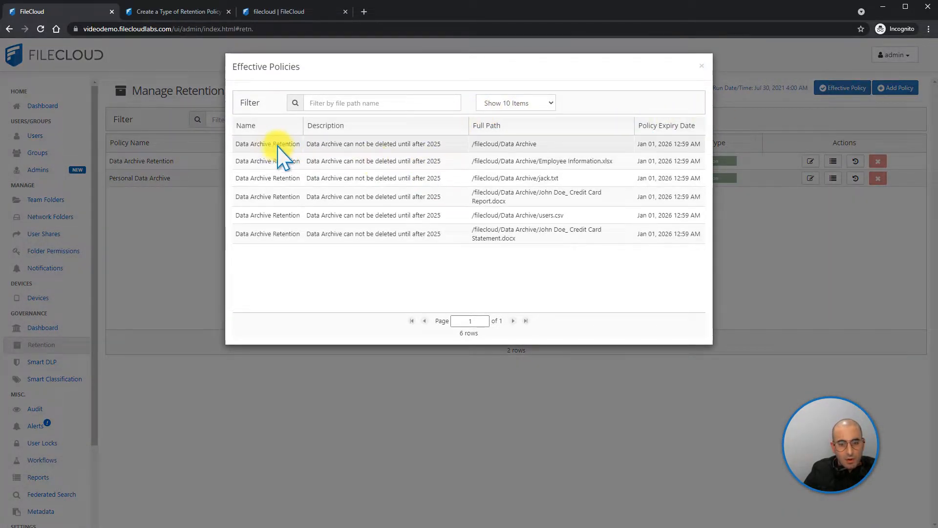
click(501, 146)
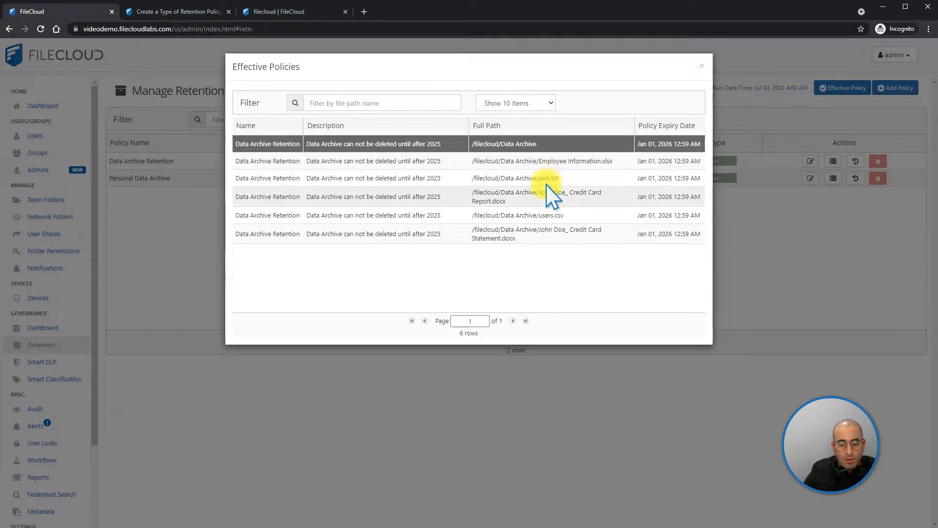
click(702, 66)
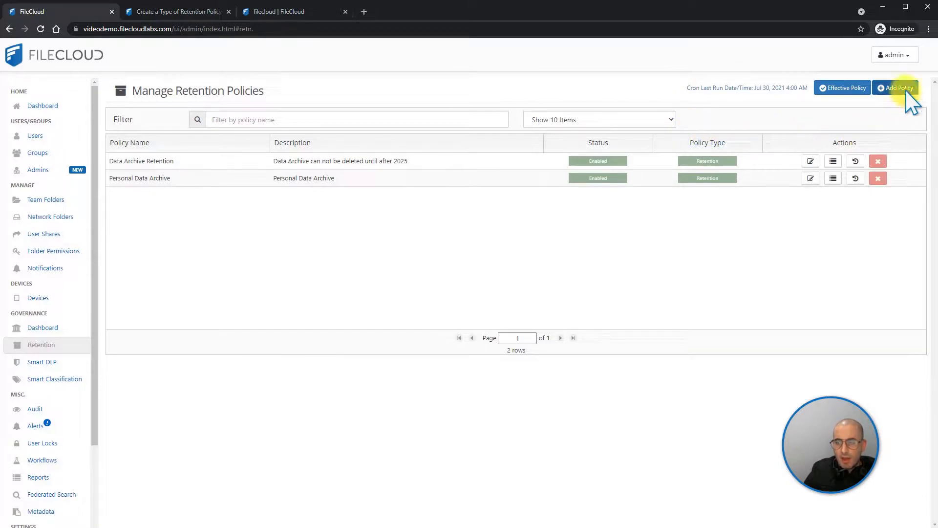
Start a new policy with the type Retention and consult the documentation page on the retention policy types
click(906, 92)
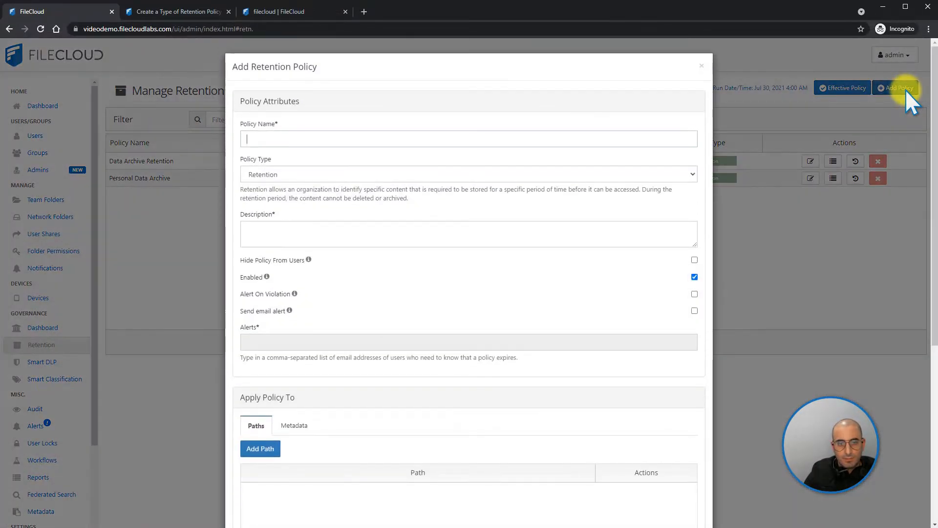
click(292, 176)
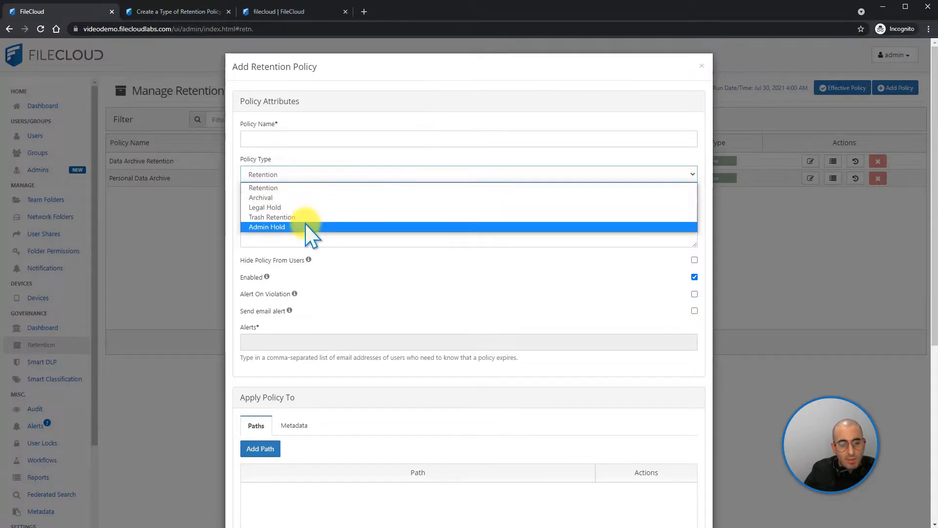
click(284, 190)
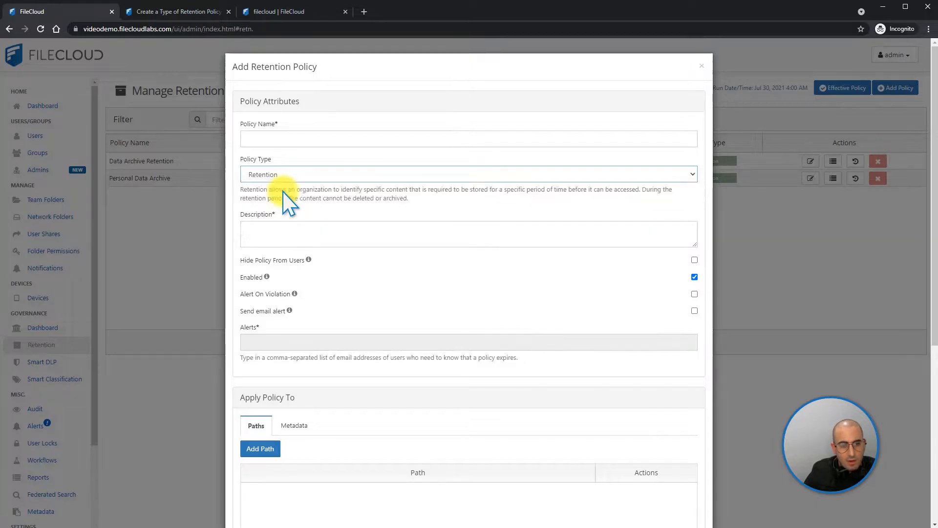
click(198, 11)
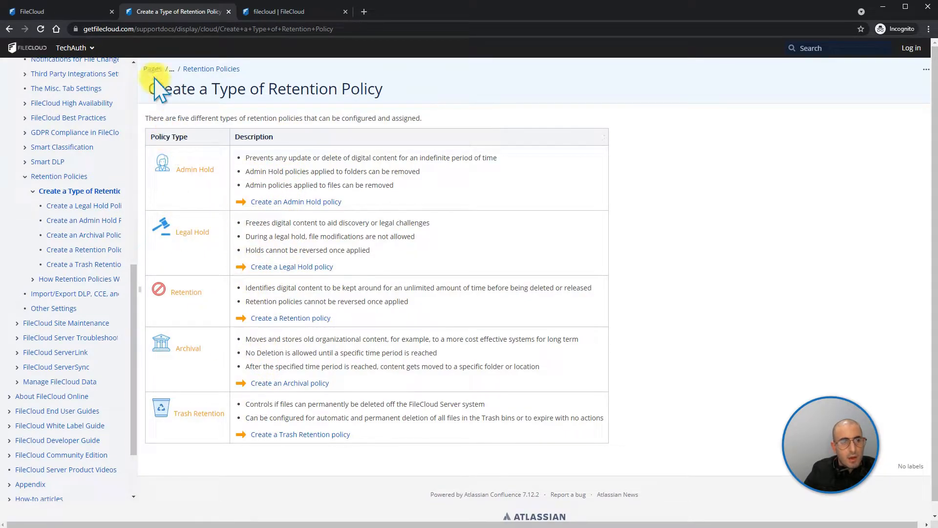
click(78, 12)
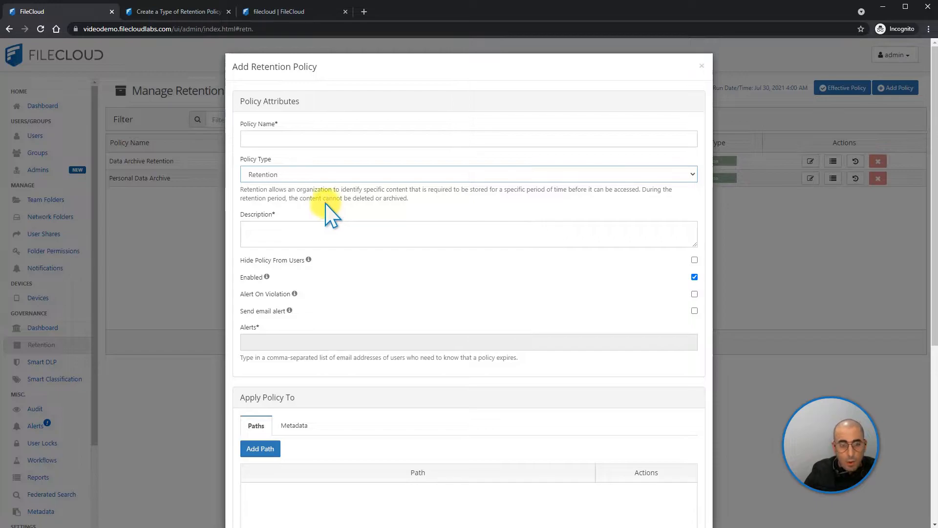
Name the policy "production archive" and describe it as "this policy will prevent users from deleting files from production archive"
click(281, 138)
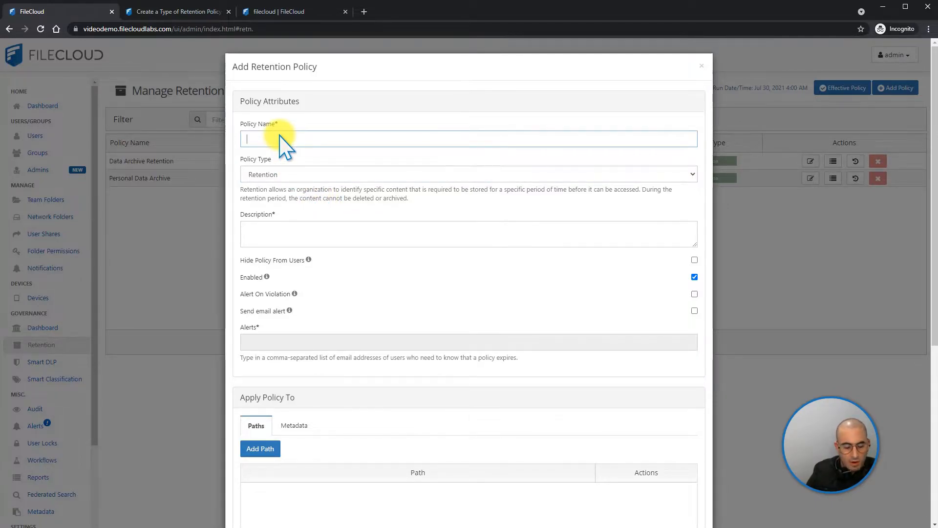
text(production archive)
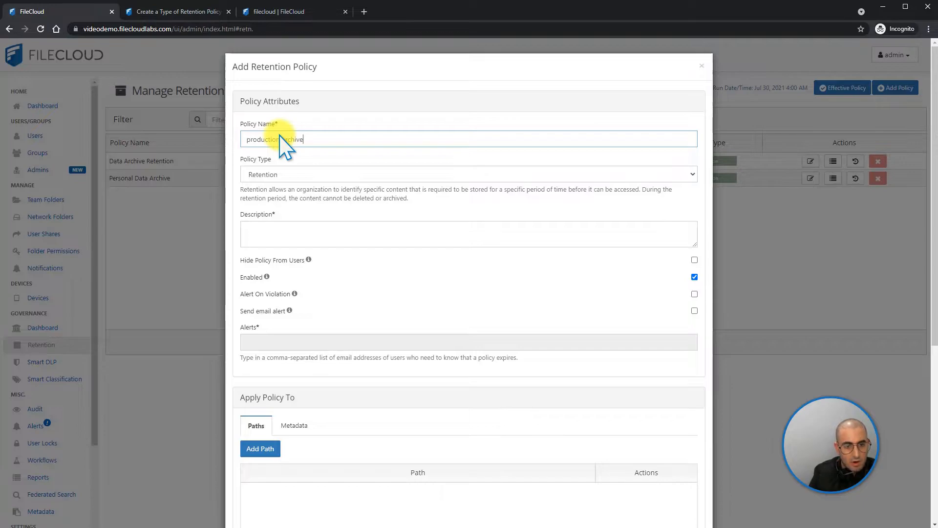
click(272, 230)
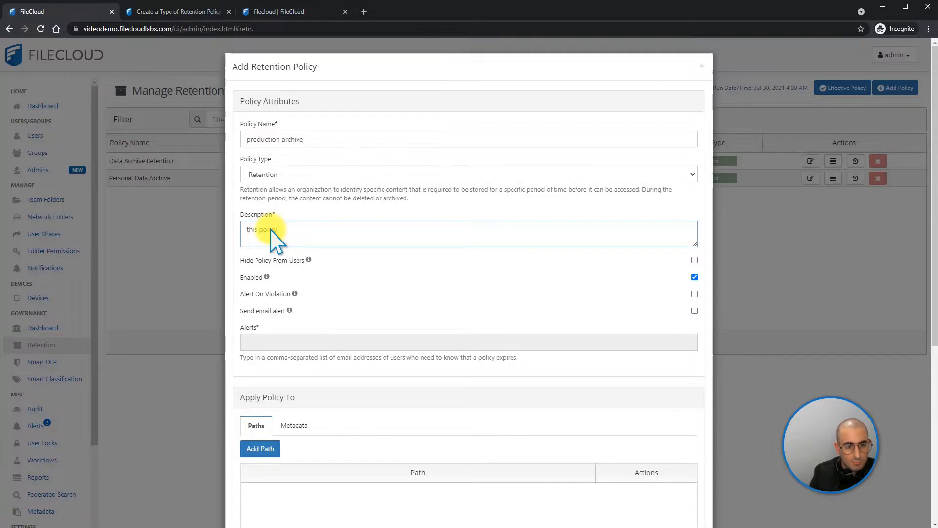
text(this policy will prevent users from deleting files from production archive)
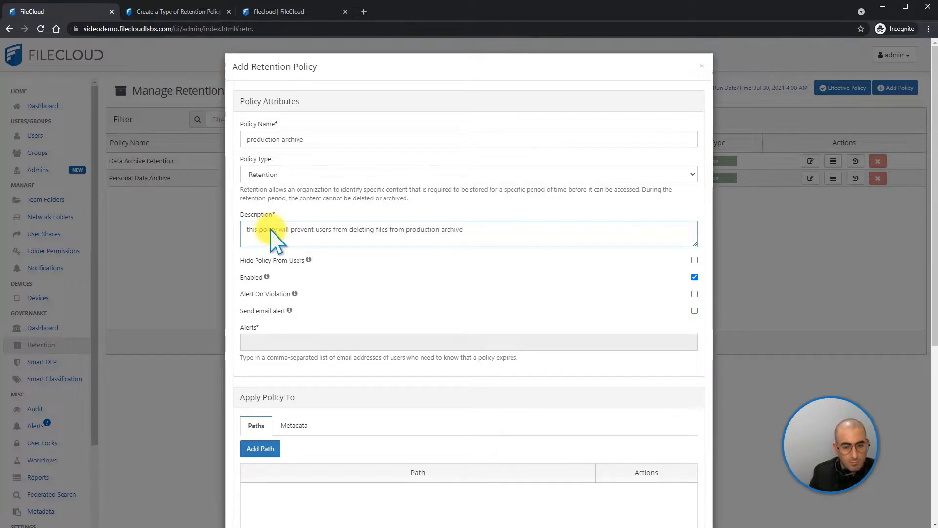
Enable Alert On Violation for the policy, leaving Send email alert off
scroll(274, 279, down, 1)
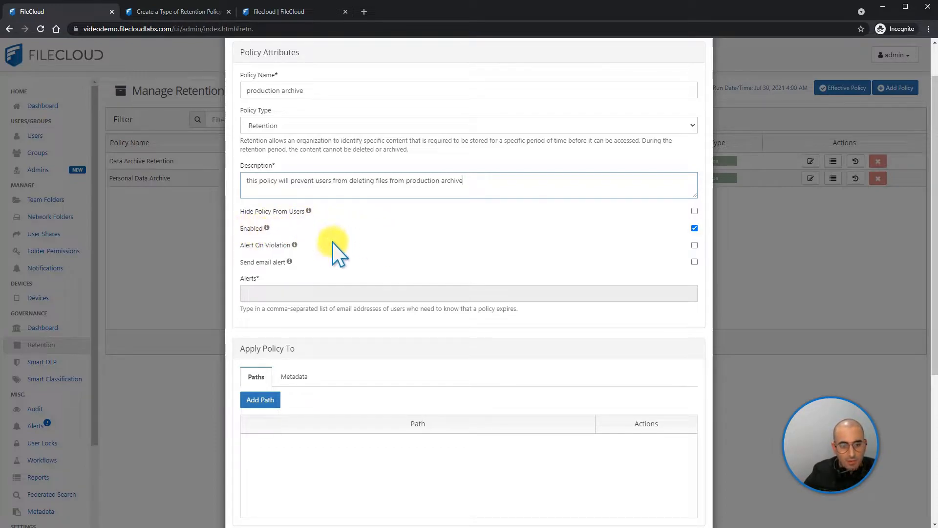
click(695, 245)
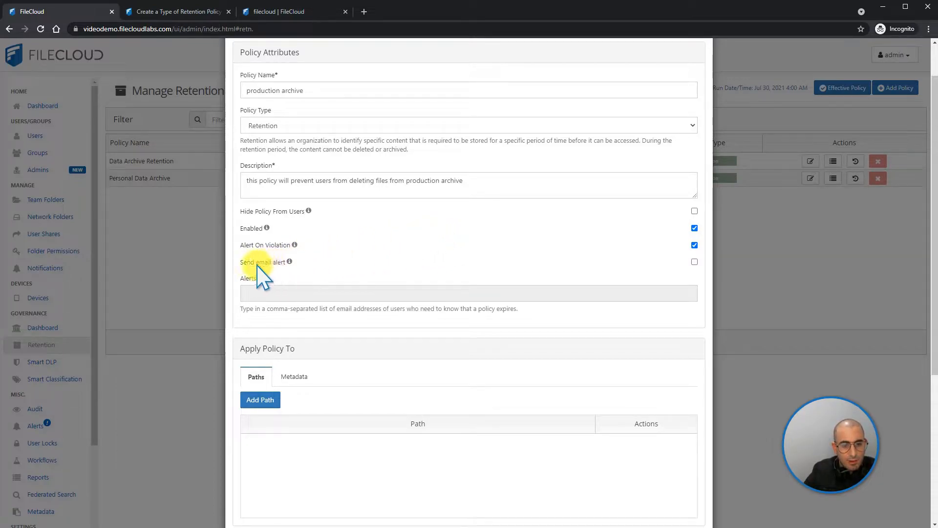
click(695, 262)
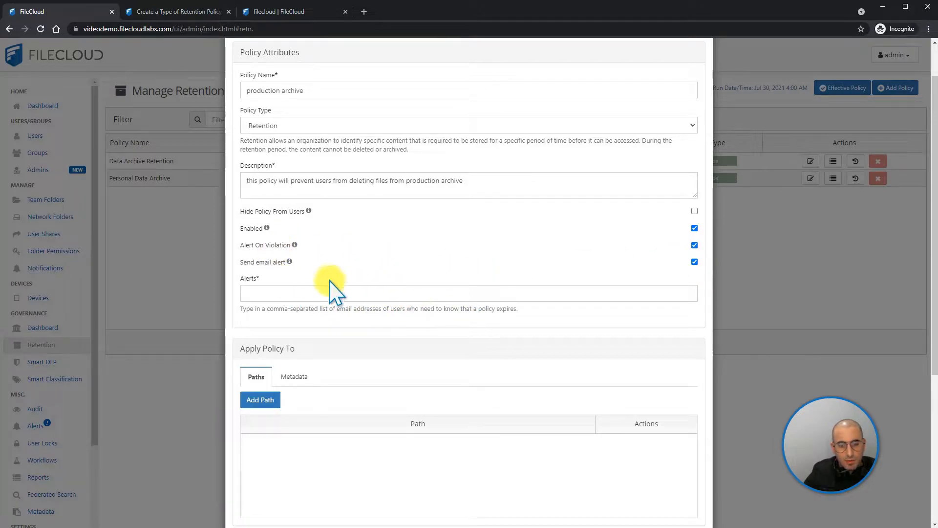
click(695, 262)
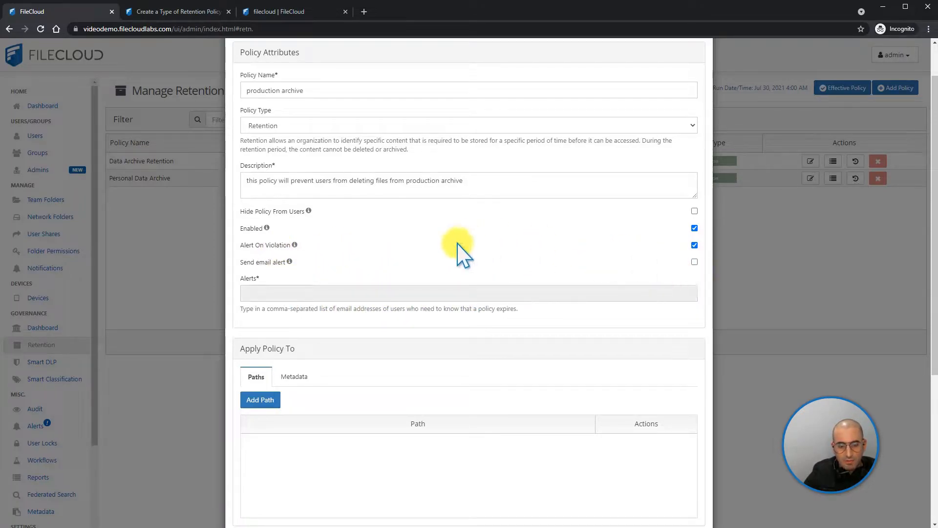
Apply the policy to the path /filecloud/production/
scroll(541, 242, down, 2)
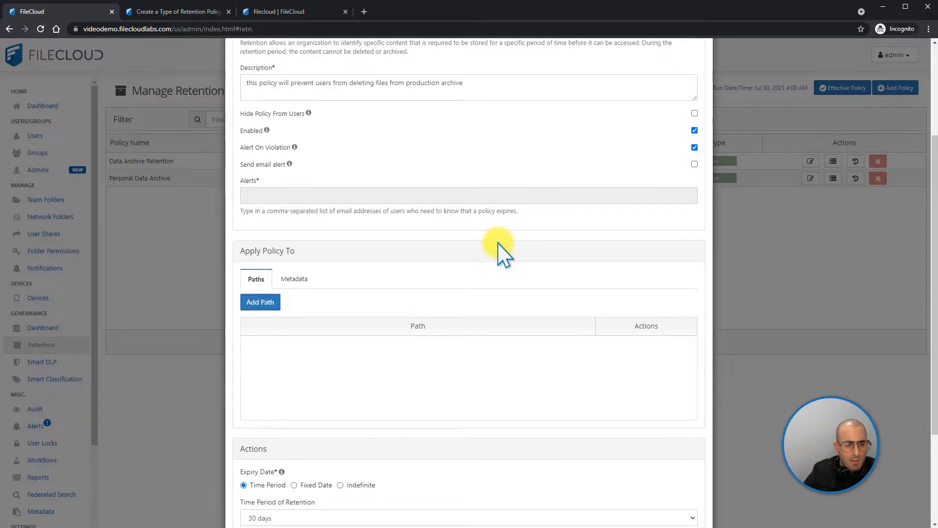
scroll(269, 22, up, 1)
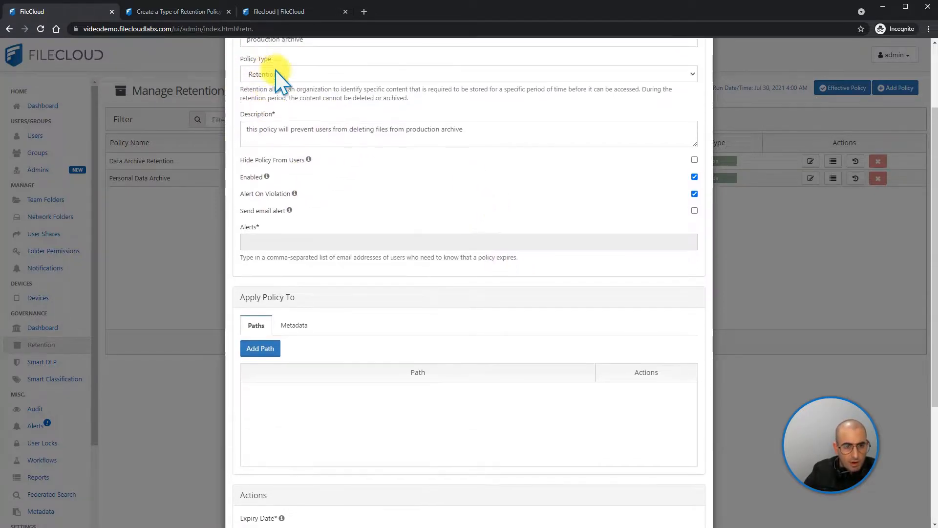
scroll(308, 125, down, 1)
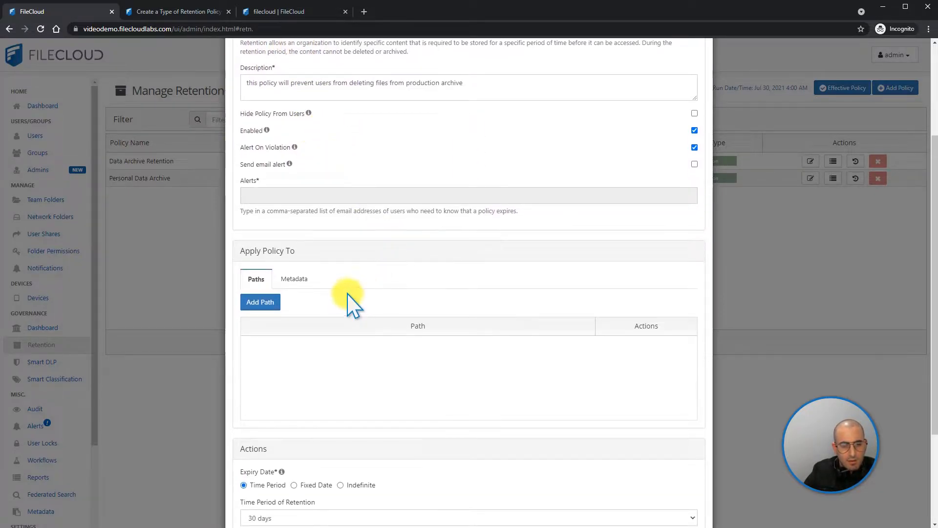
click(294, 279)
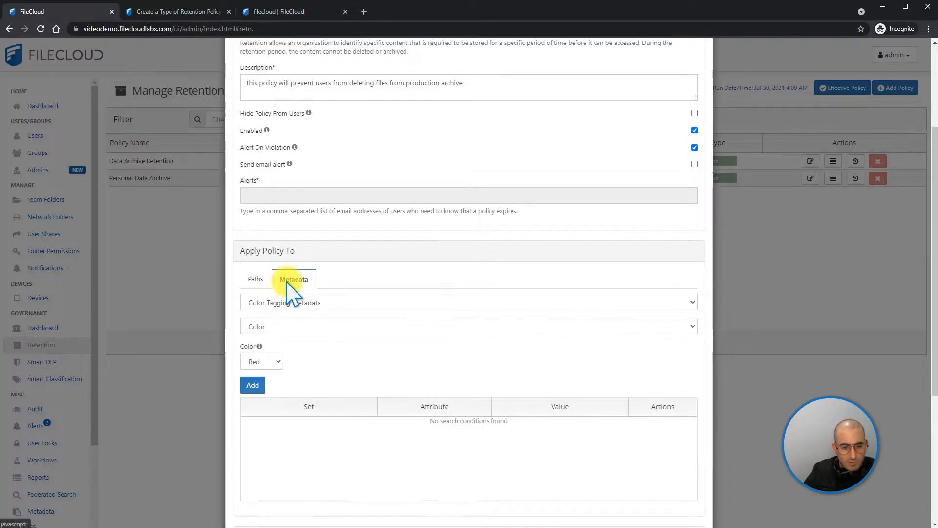
click(255, 279)
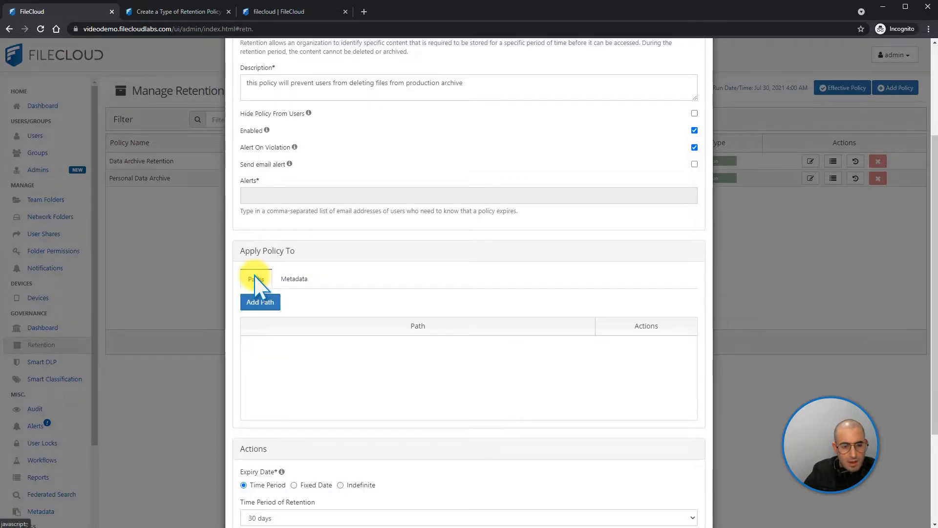
click(260, 302)
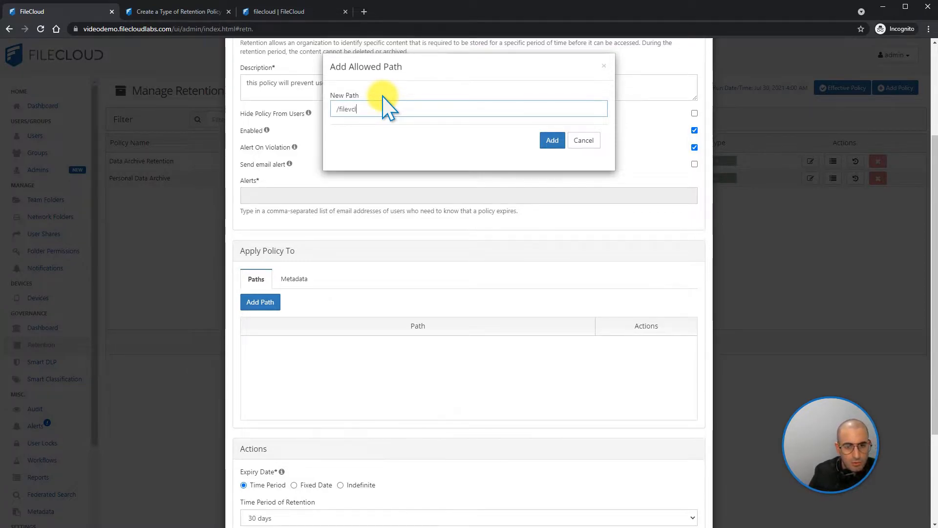
key(BackSpace)
key(BackSpace)
key(BackSpace)
key(BackSpace)
key(BackSpace)
text(cloud/p)
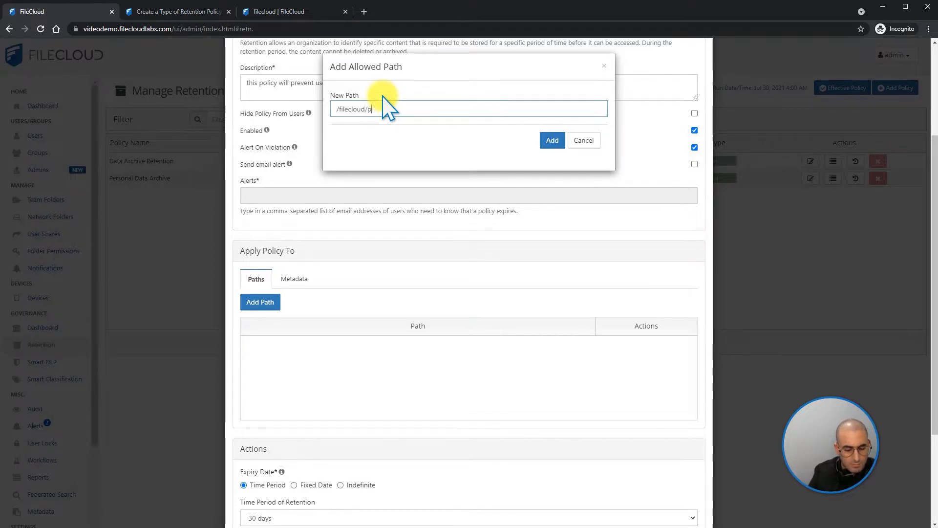
text(roduction/)
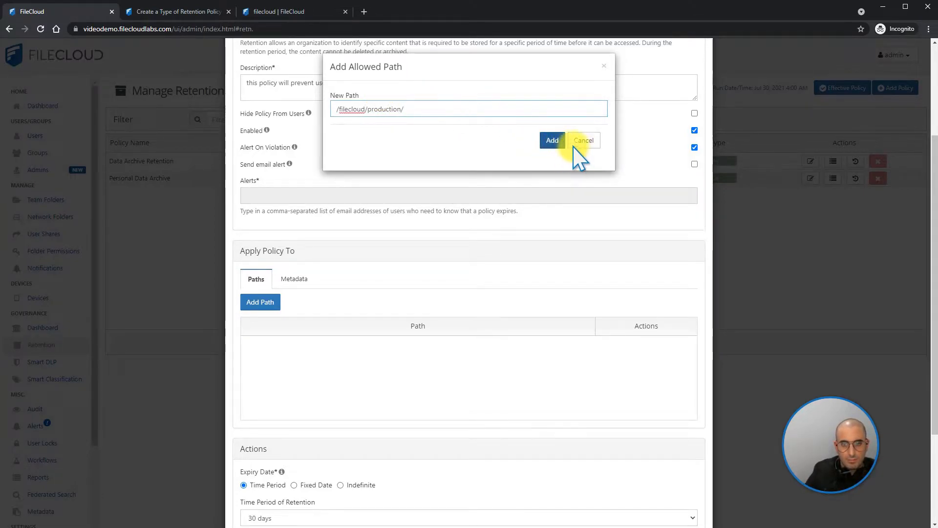
click(553, 141)
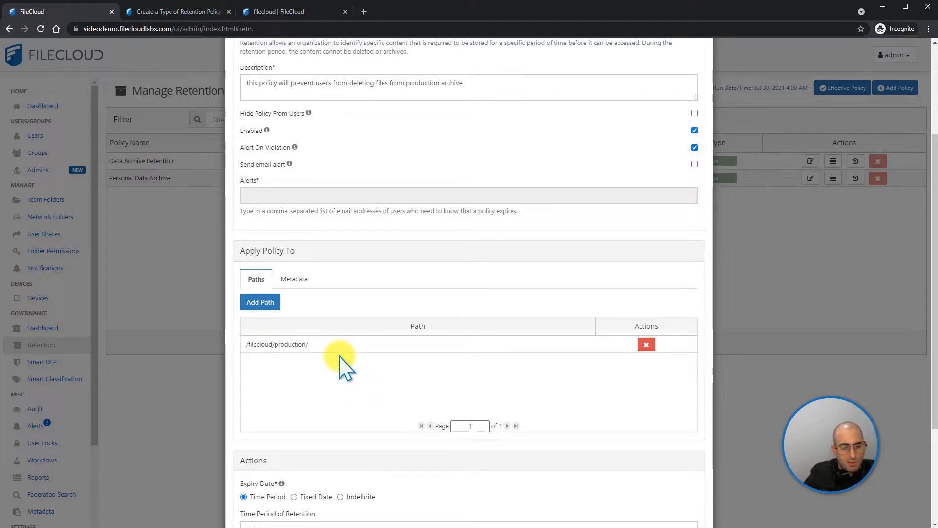
Add a metadata condition to the policy using the SocialSecurity set, the SSN attribute and the value "identified"
click(295, 279)
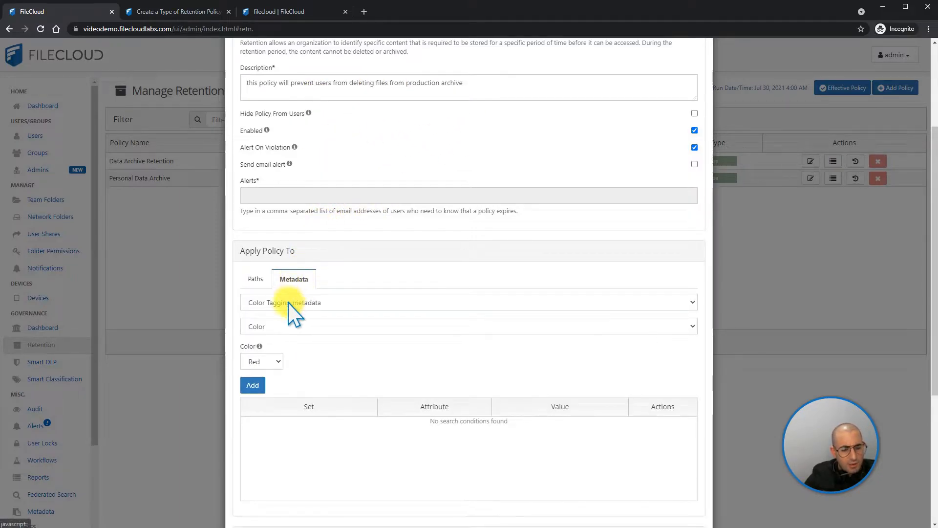
click(288, 303)
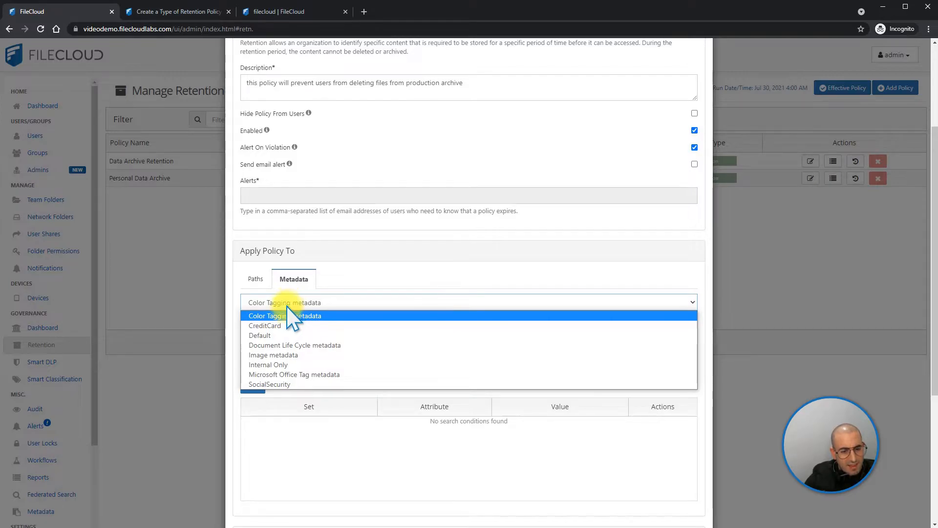
click(283, 384)
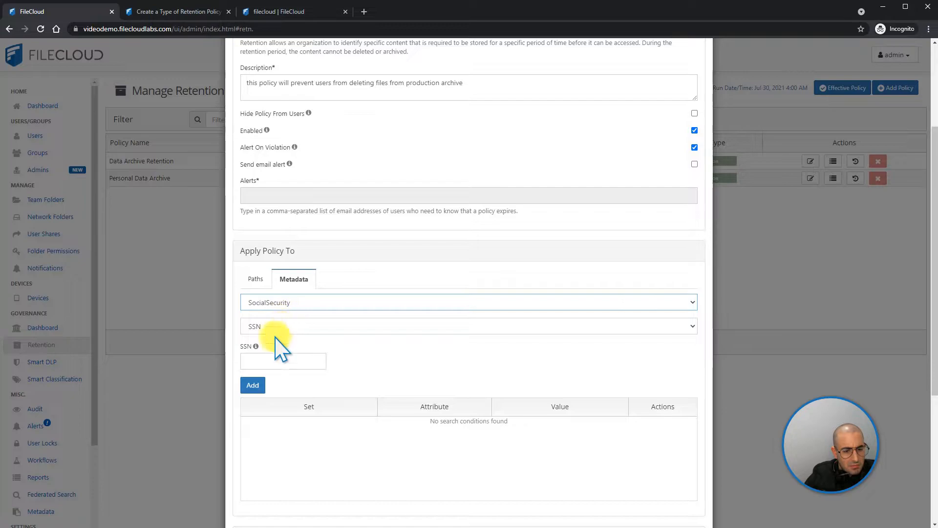
click(267, 355)
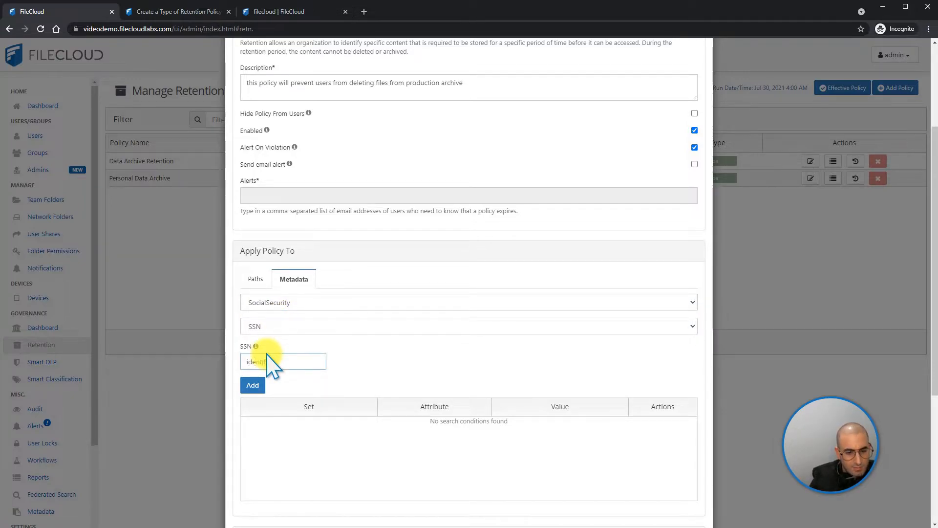
click(252, 384)
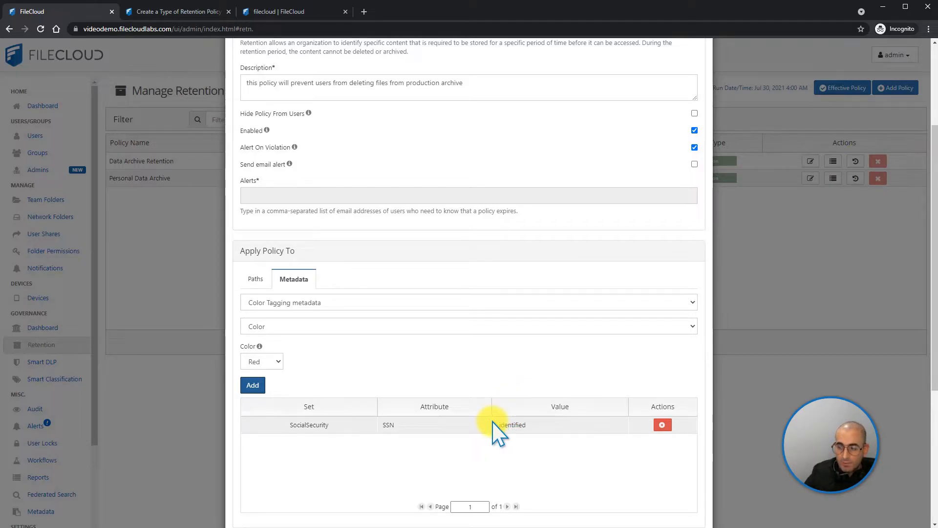
Set the policy's expiry to a custom retention time period of 1000 days
scroll(496, 432, up, 1)
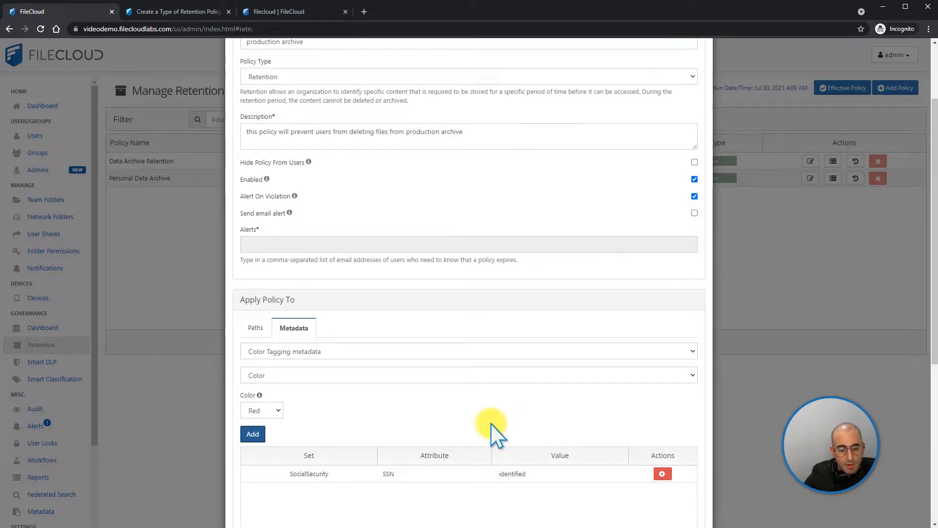
scroll(540, 219, down, 1)
scroll(540, 223, down, 6)
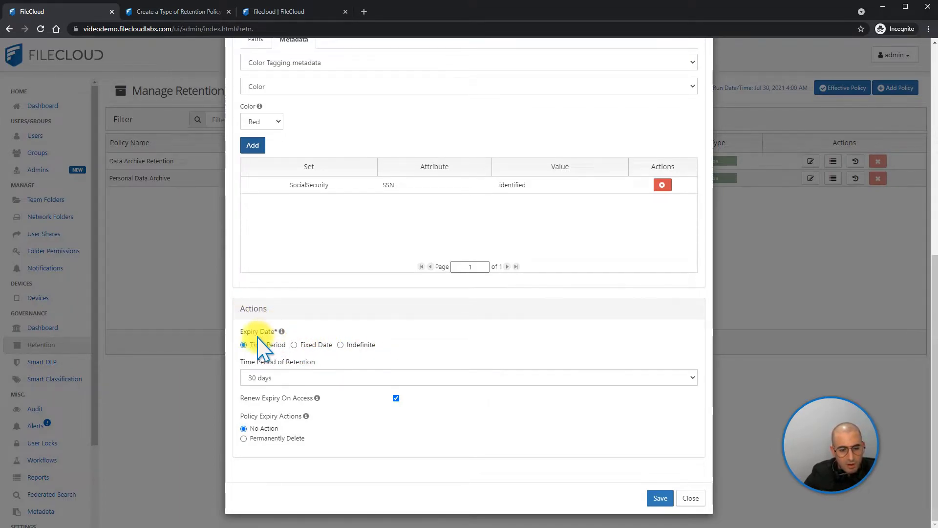
click(268, 380)
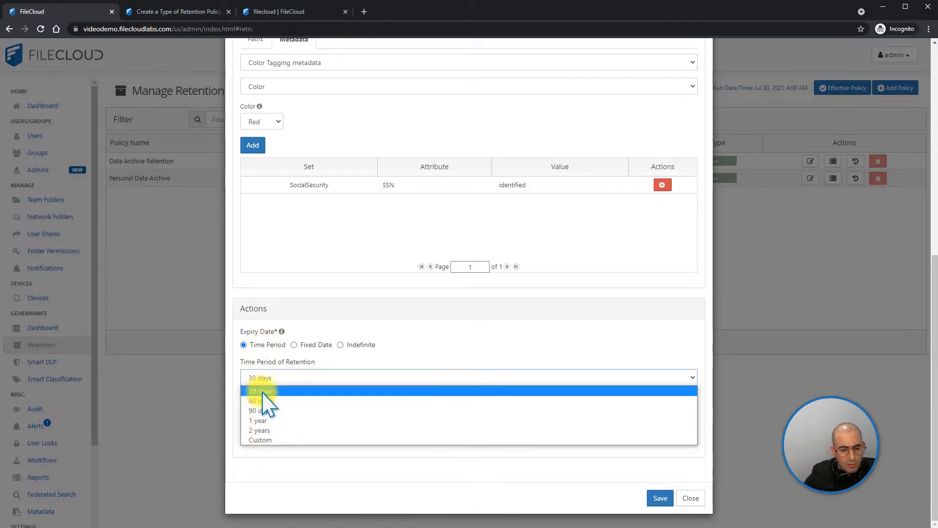
click(270, 440)
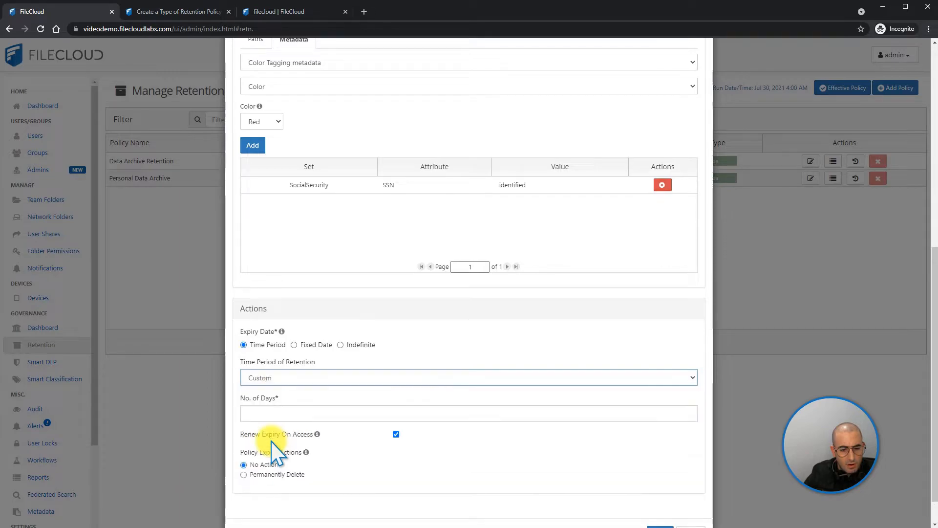
click(264, 414)
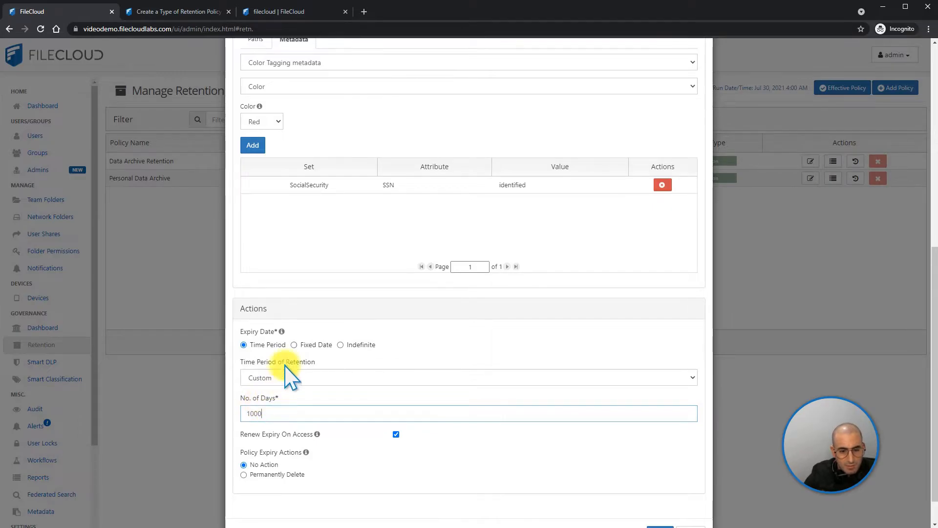
Set the policy to expire on the fixed date 2021-12-31, with Permanently Delete as the expiry action
click(294, 345)
click(353, 394)
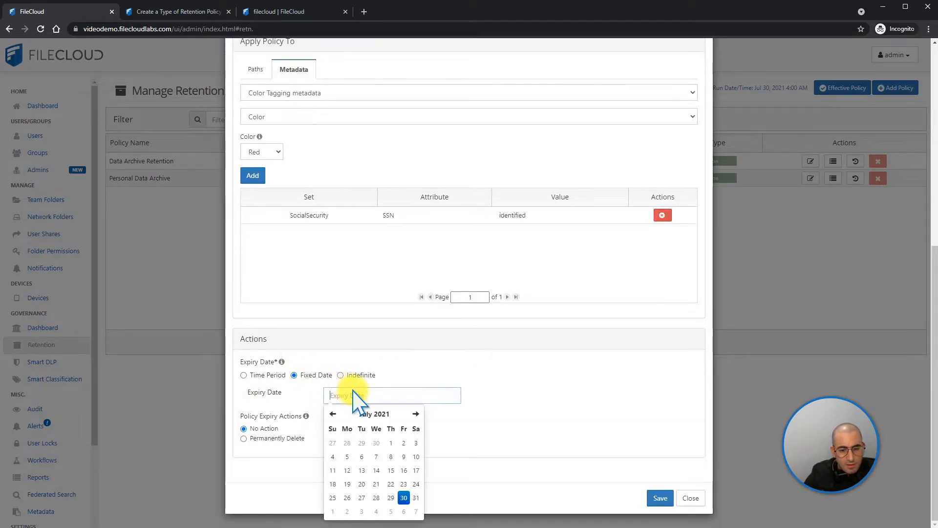
click(389, 414)
click(407, 494)
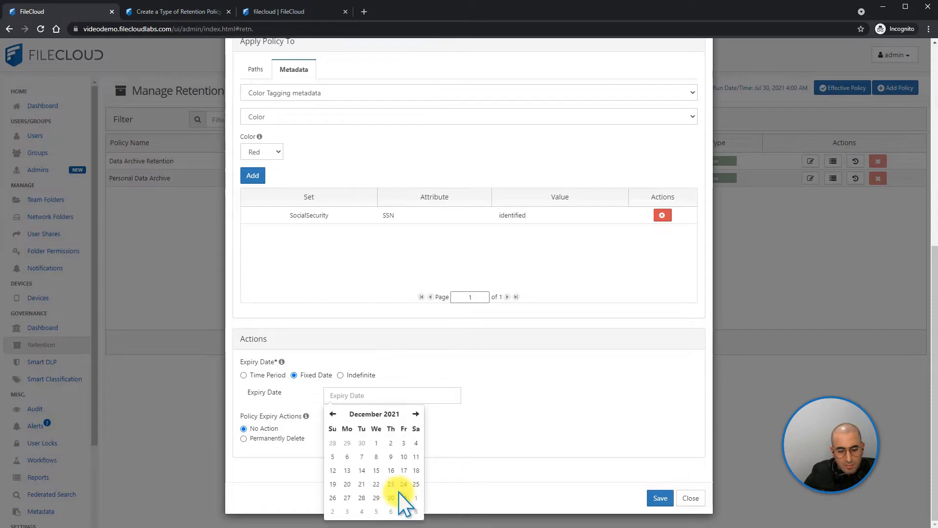
click(400, 498)
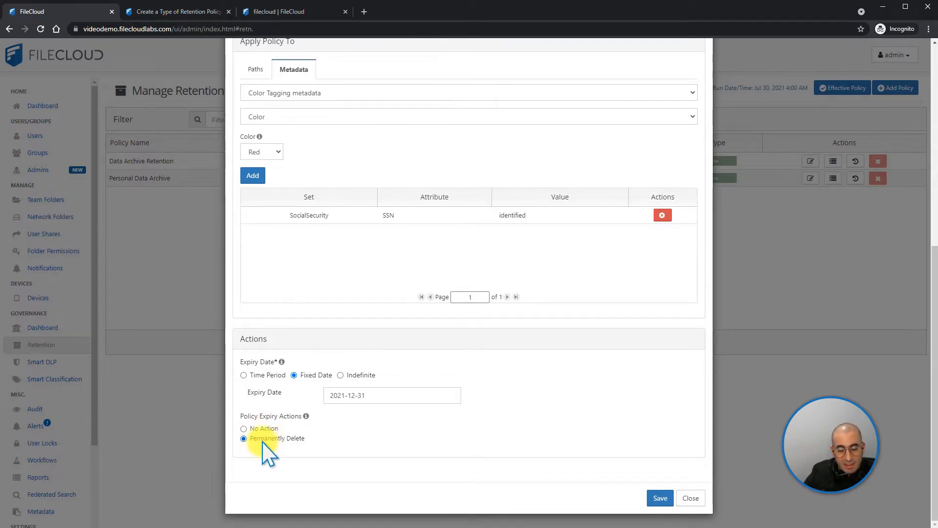
Review the production archive policy's attributes and paths, save it and dismiss the resulting message
scroll(474, 394, up, 7)
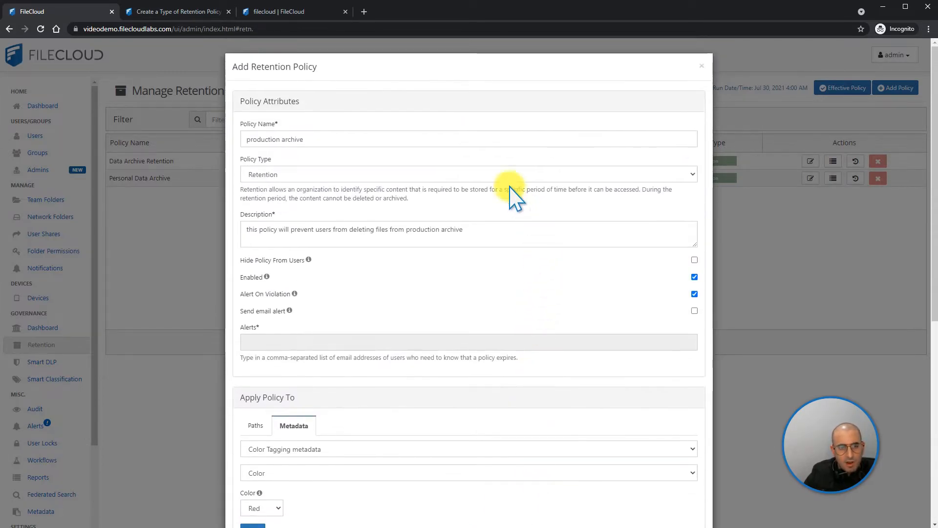
scroll(361, 303, down, 6)
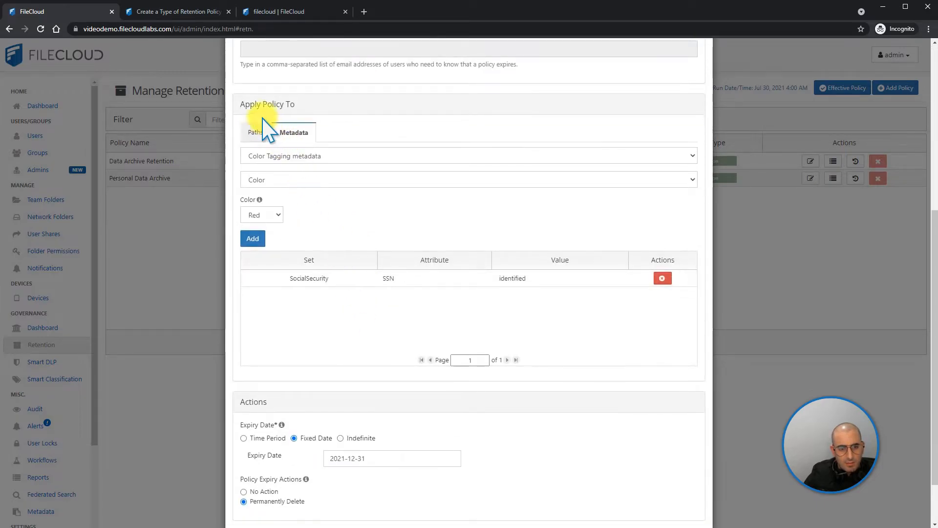
click(256, 149)
click(657, 498)
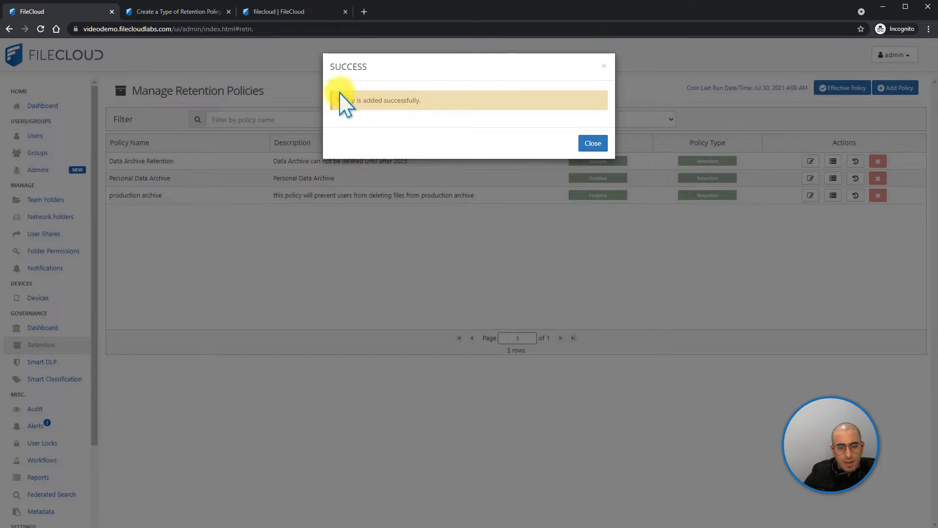
drag(338, 100, 391, 101)
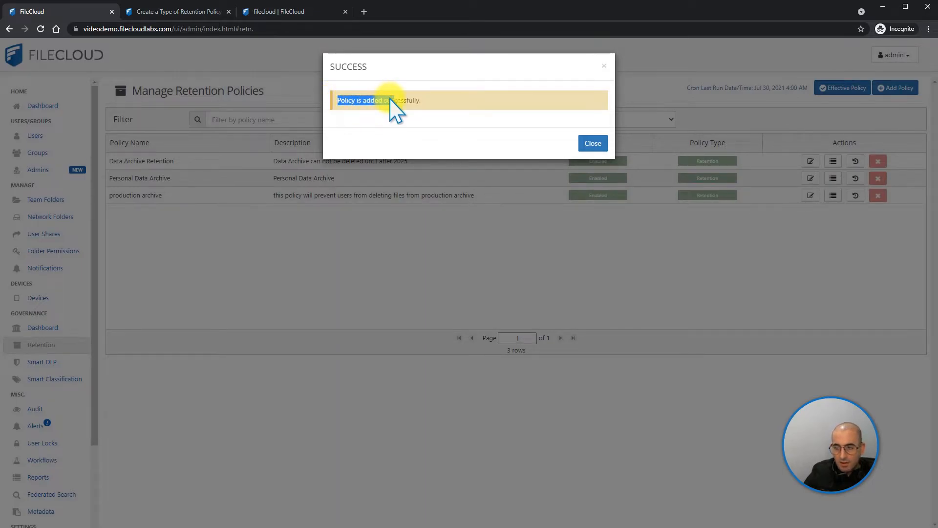
click(422, 101)
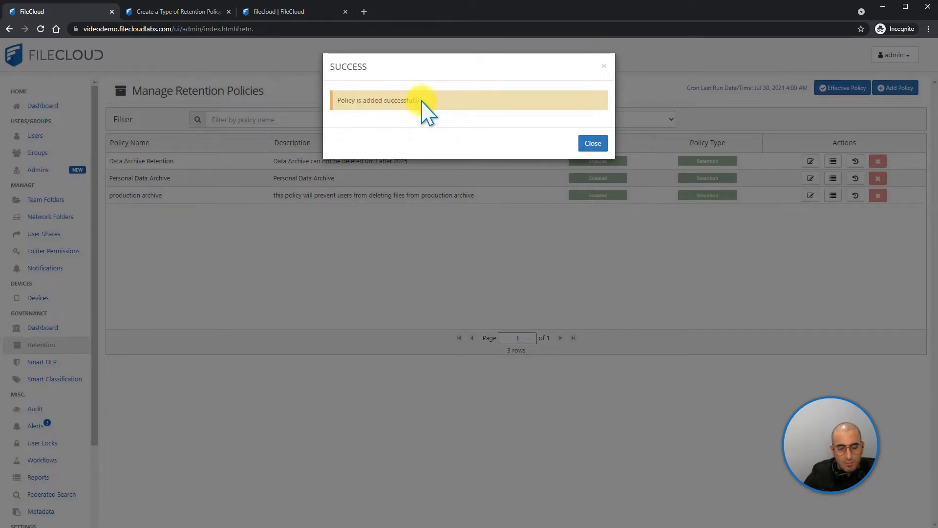
click(594, 144)
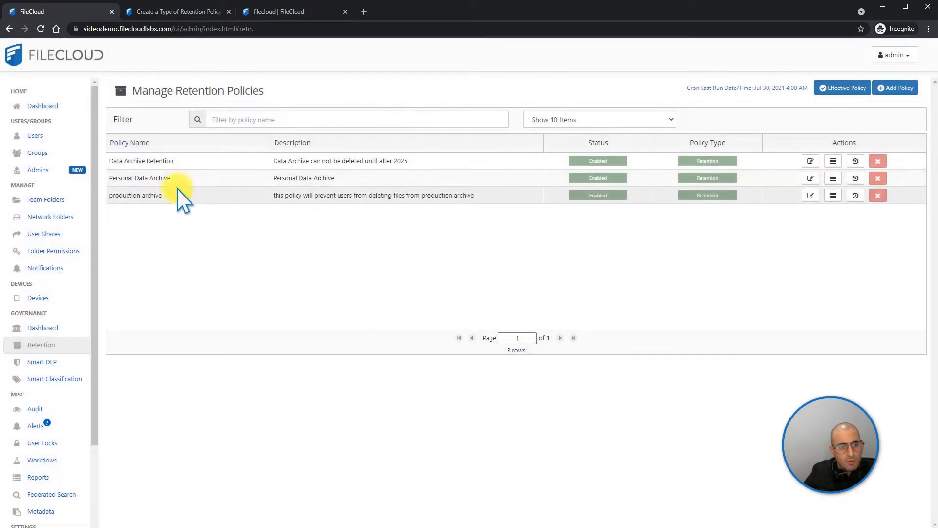
Look through the history and the list of affected files of the Personal Data Archive policy
click(855, 179)
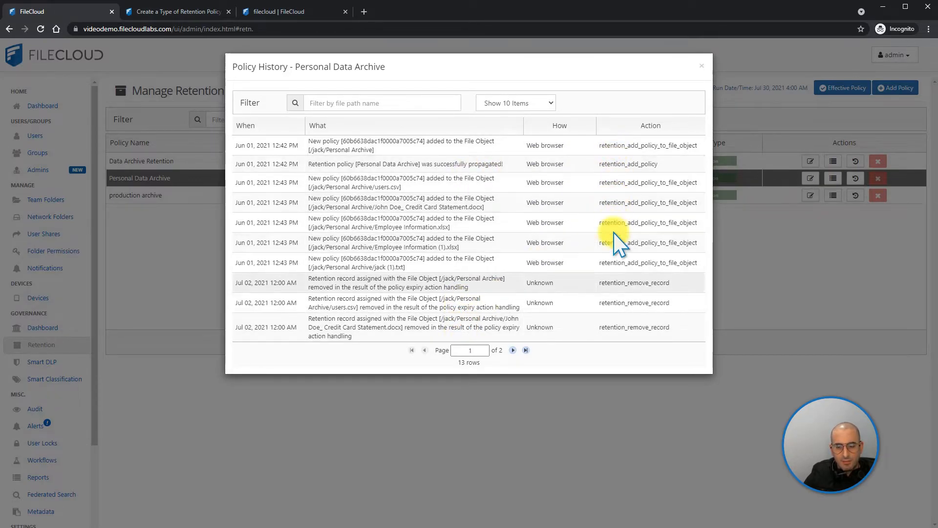
click(701, 67)
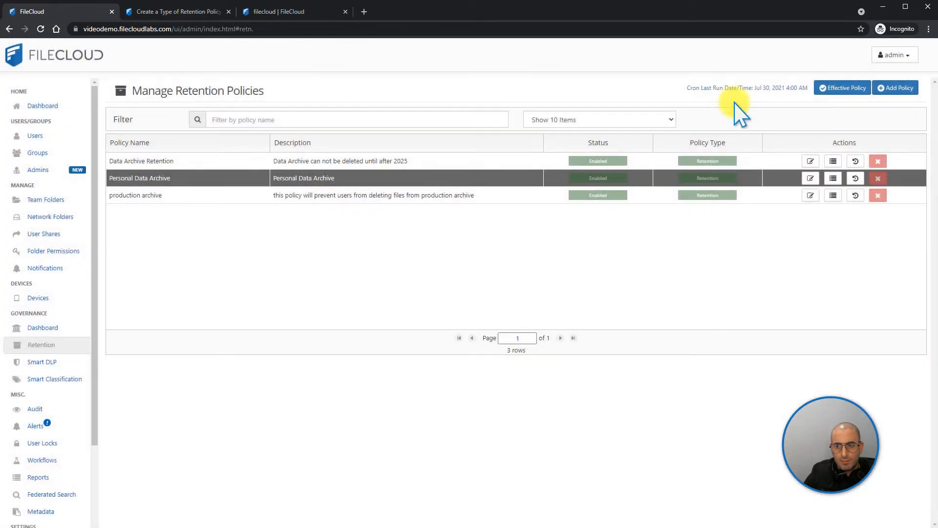
click(833, 179)
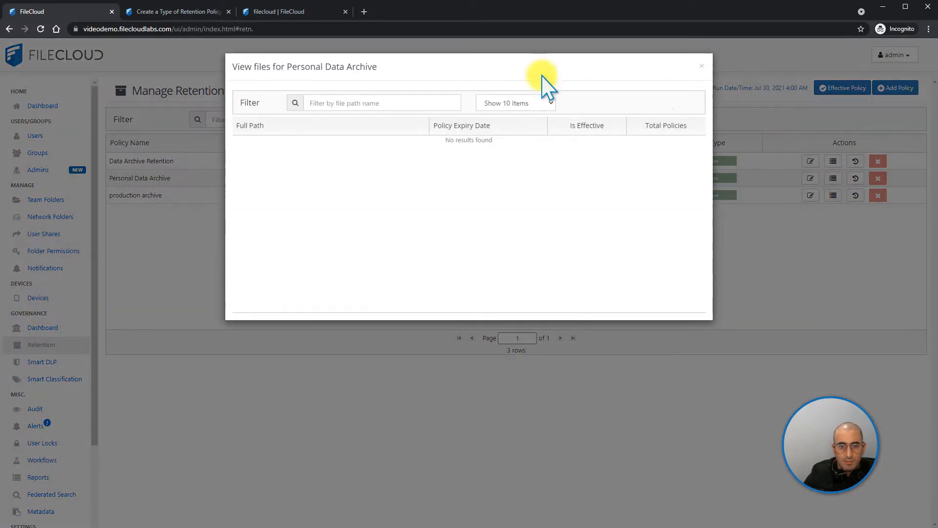
click(702, 66)
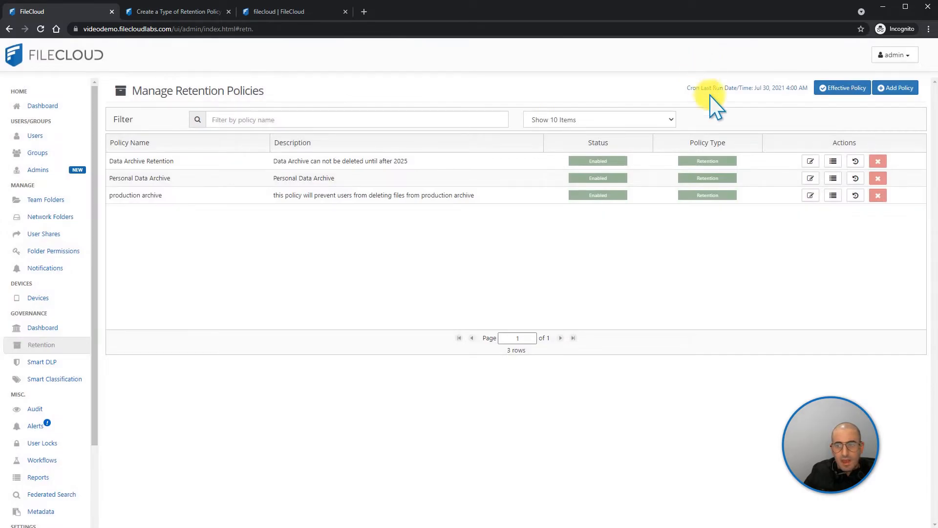
Examine the Personal Data Archive policy's attributes, metadata conditions and expiry actions, and close it without saving
click(810, 179)
scroll(383, 341, down, 3)
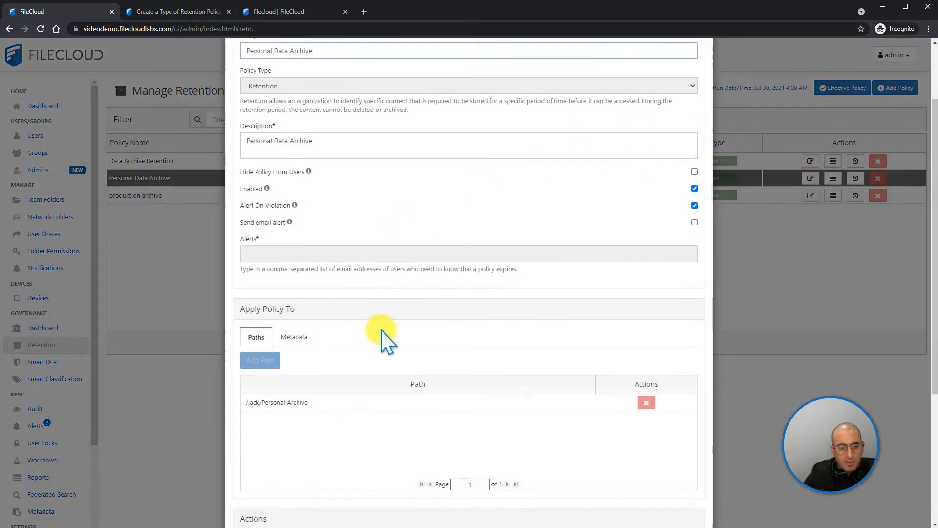
click(296, 279)
scroll(461, 303, down, 3)
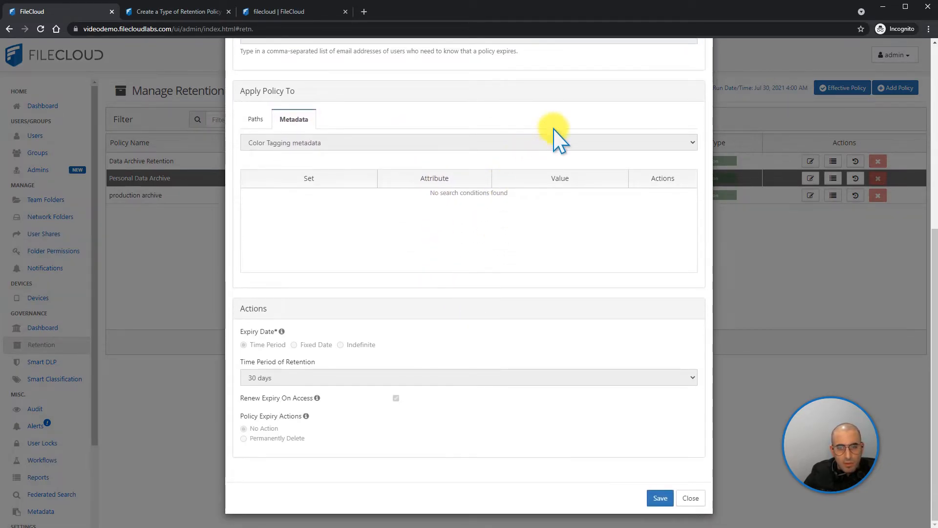
scroll(551, 149, up, 5)
scroll(391, 167, up, 2)
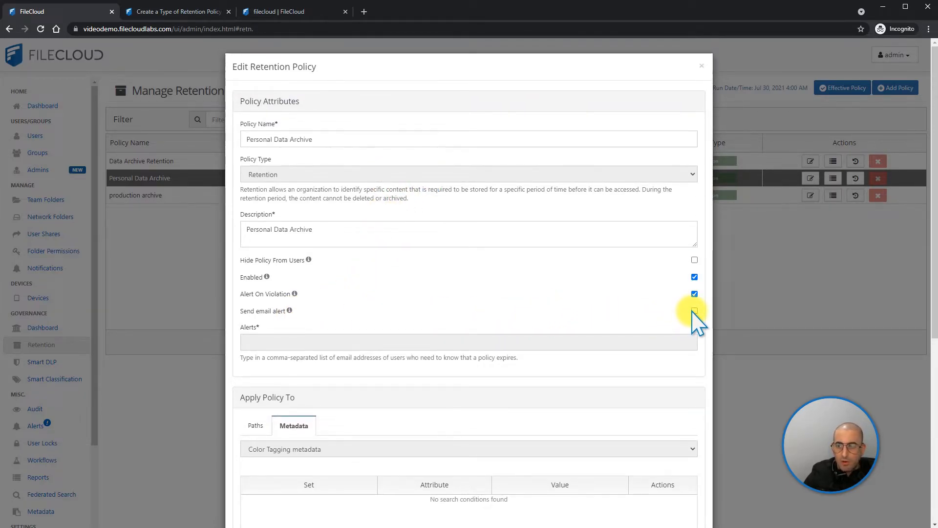
scroll(695, 311, down, 10)
click(692, 511)
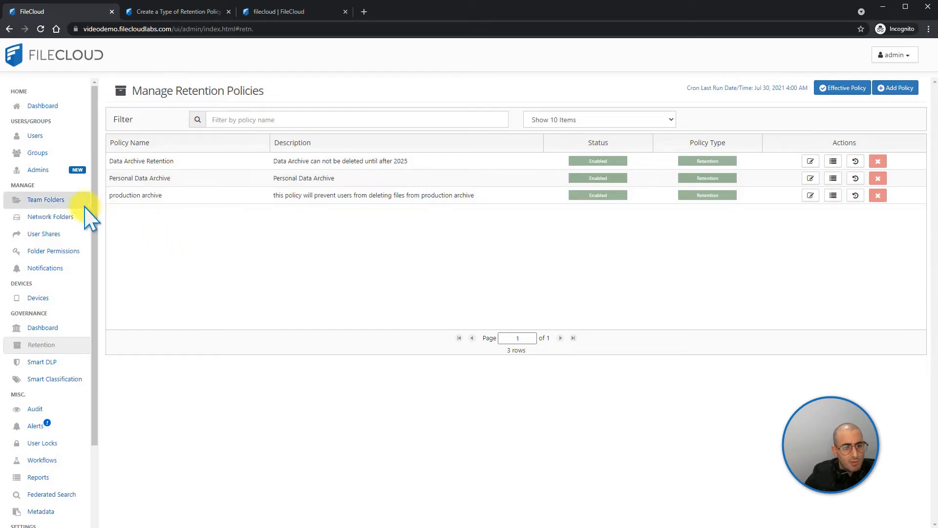
Try to delete the Data Archive team folder, confirming the deletion and dismissing the resulting message
click(49, 200)
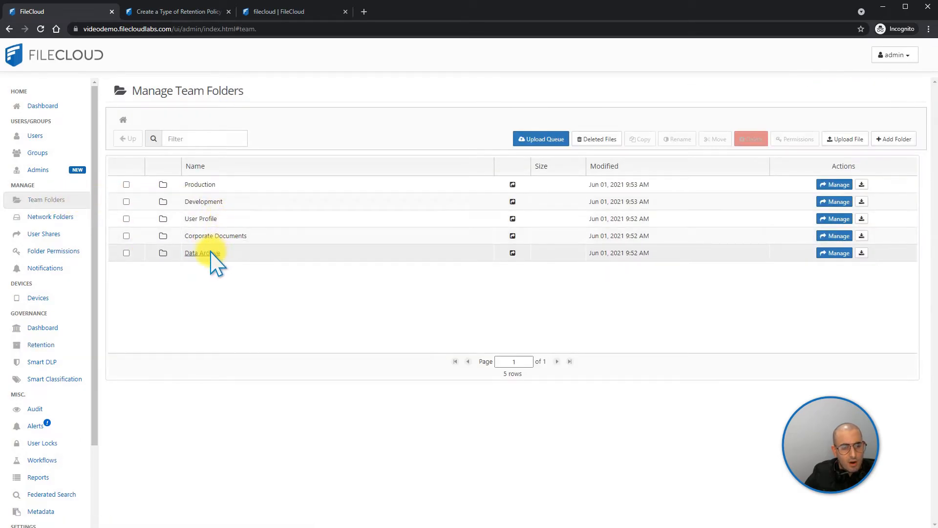
click(126, 252)
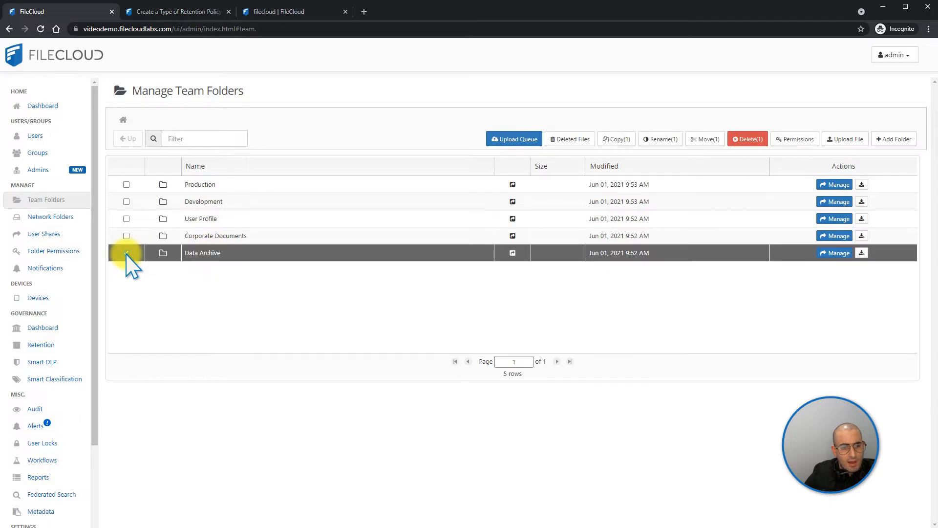
click(748, 139)
click(375, 124)
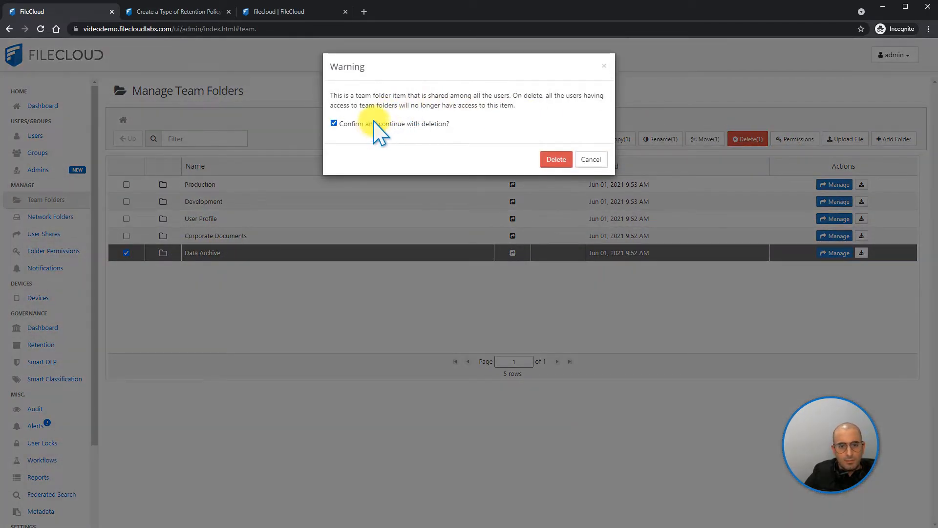
click(543, 158)
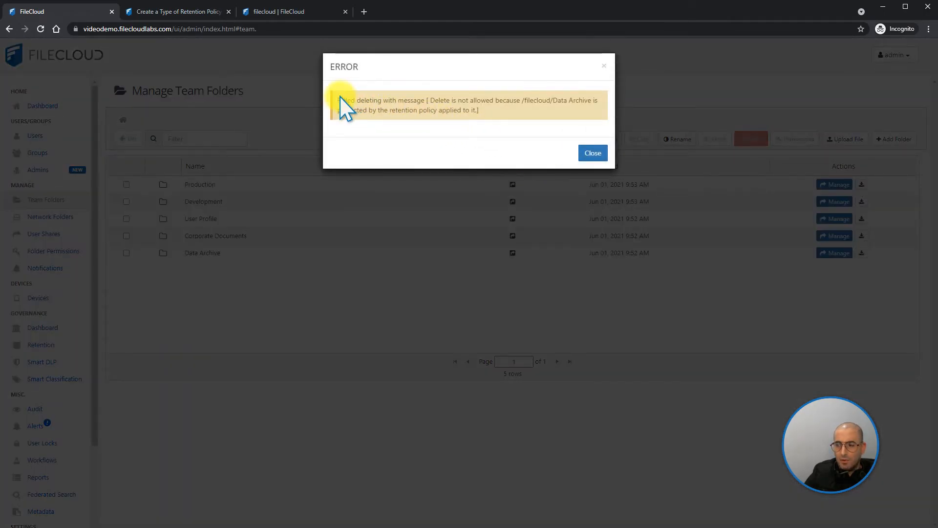
drag(338, 98, 475, 118)
click(592, 154)
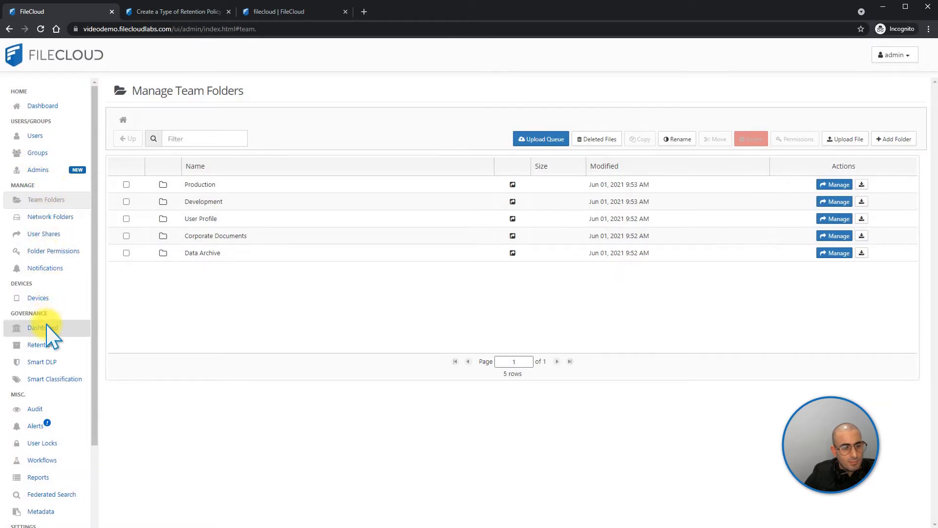
Switch to the FileCloud user portal and check which retention policy applies to the Data Archive team folder
click(47, 345)
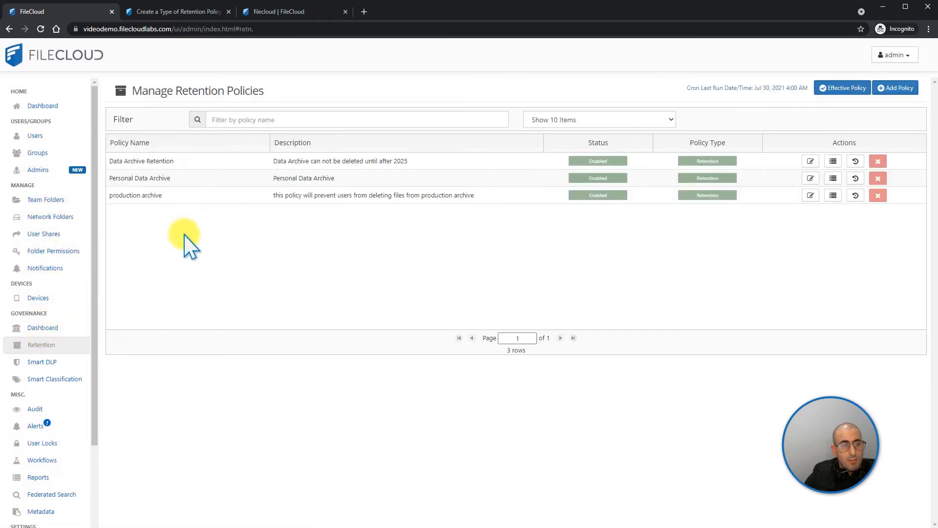
click(285, 15)
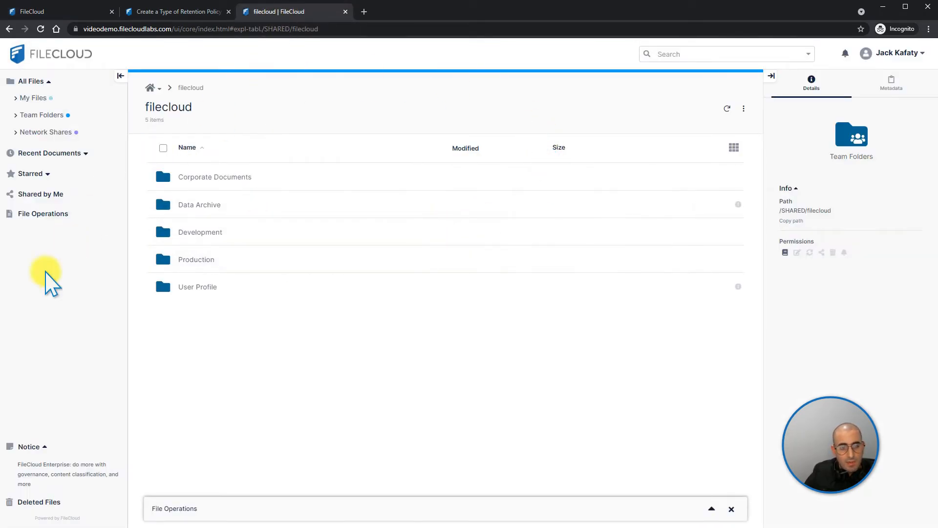
click(163, 204)
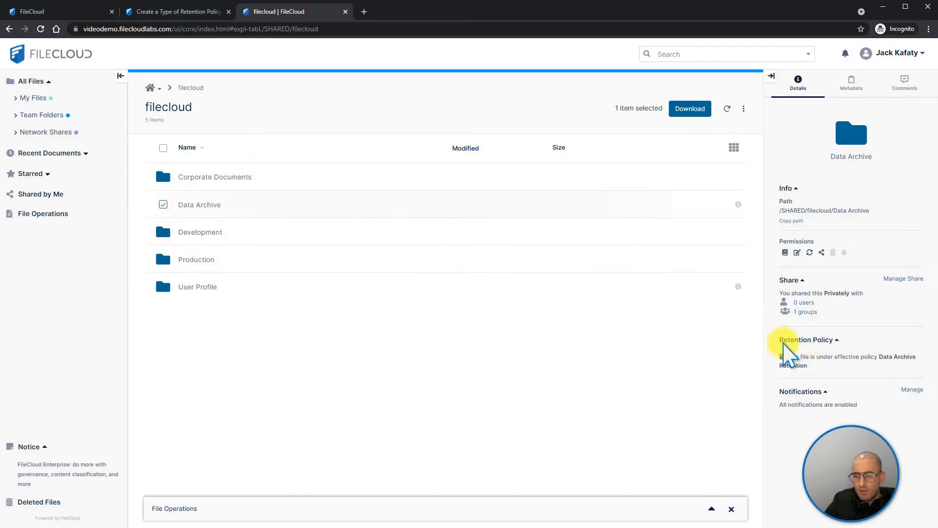
drag(777, 341, 834, 342)
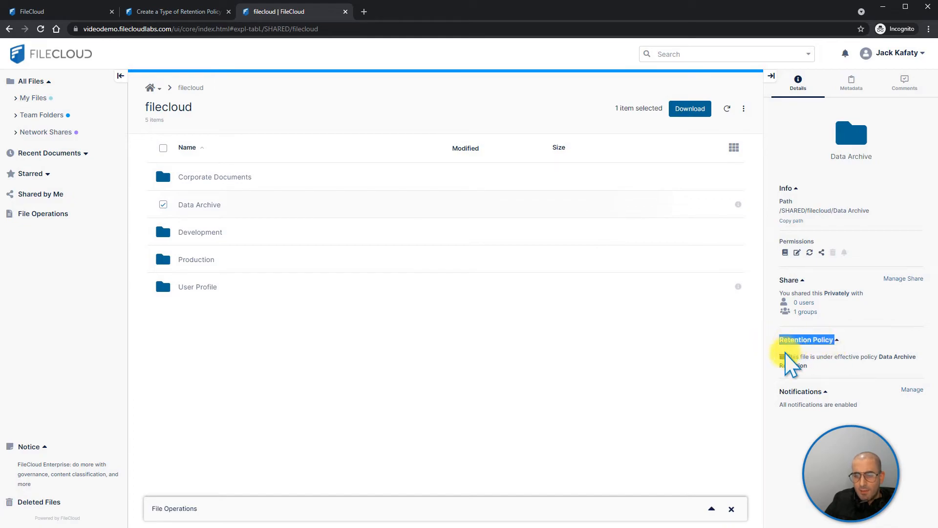
drag(794, 355, 898, 363)
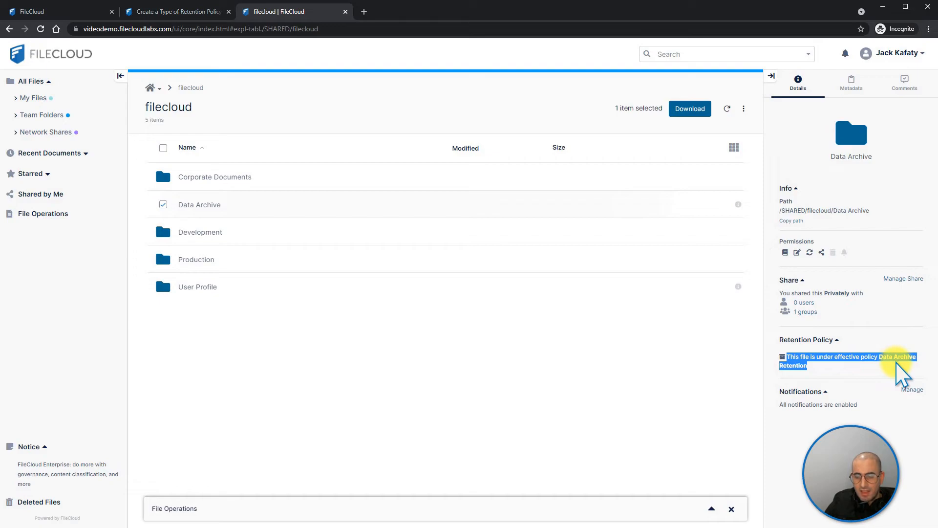
Open the Data Archive folder and check which retention policy applies to Employee Information.xlsx
click(205, 205)
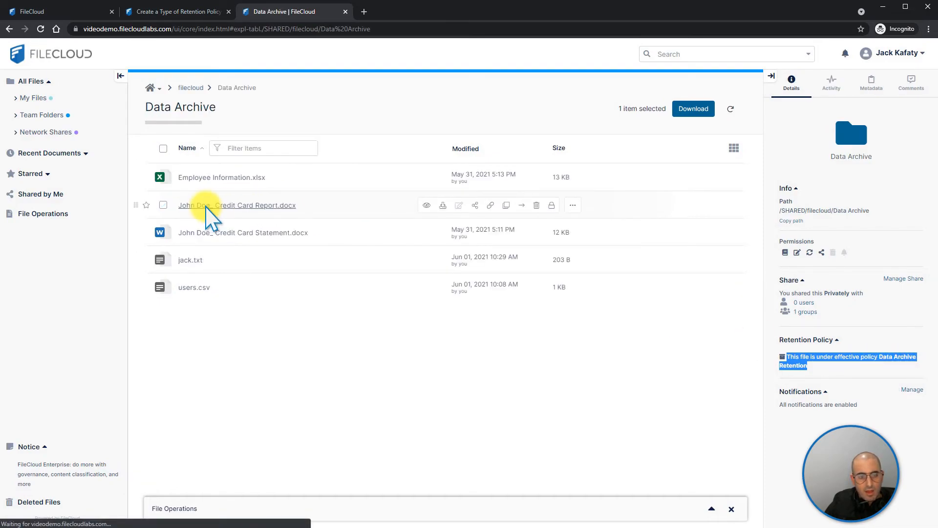
click(163, 177)
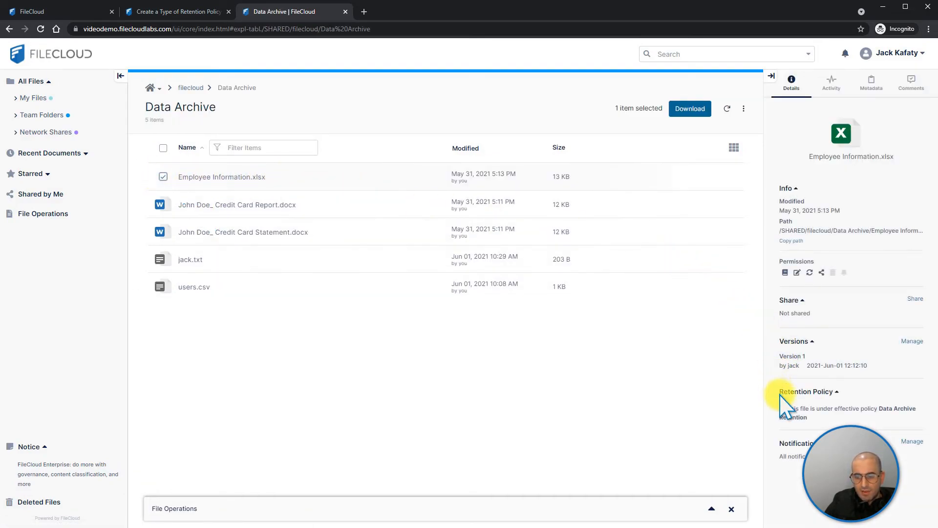
drag(802, 405, 906, 410)
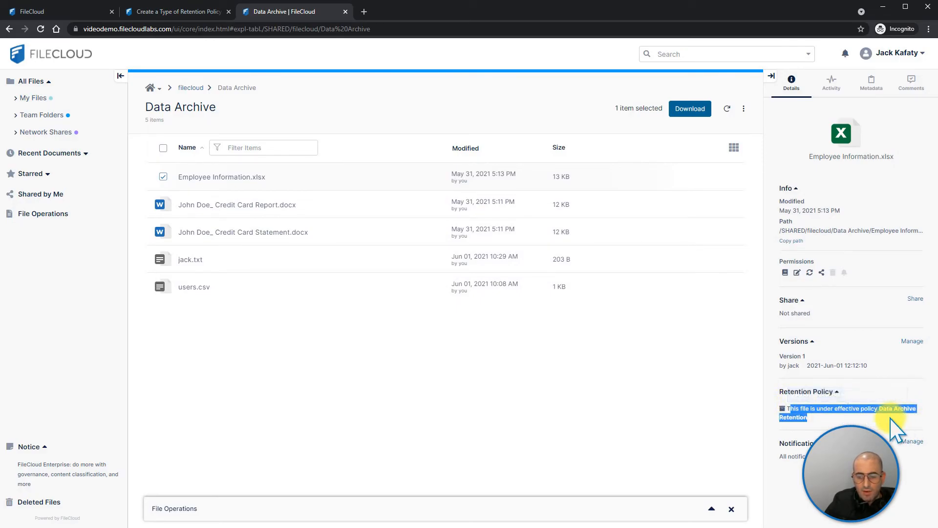
Try to delete Employee Information.xlsx from the Data Archive folder, confirming the deletion and collapsing the file operations list
click(864, 420)
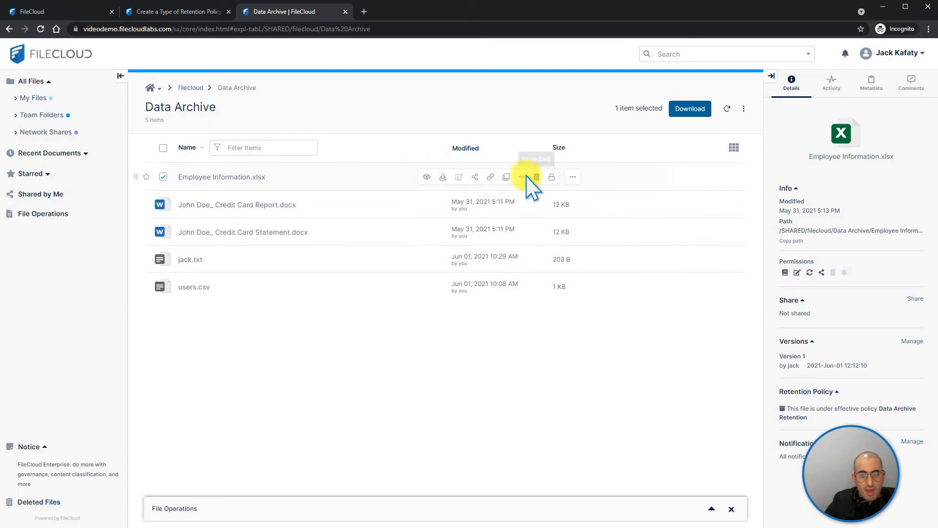
click(536, 177)
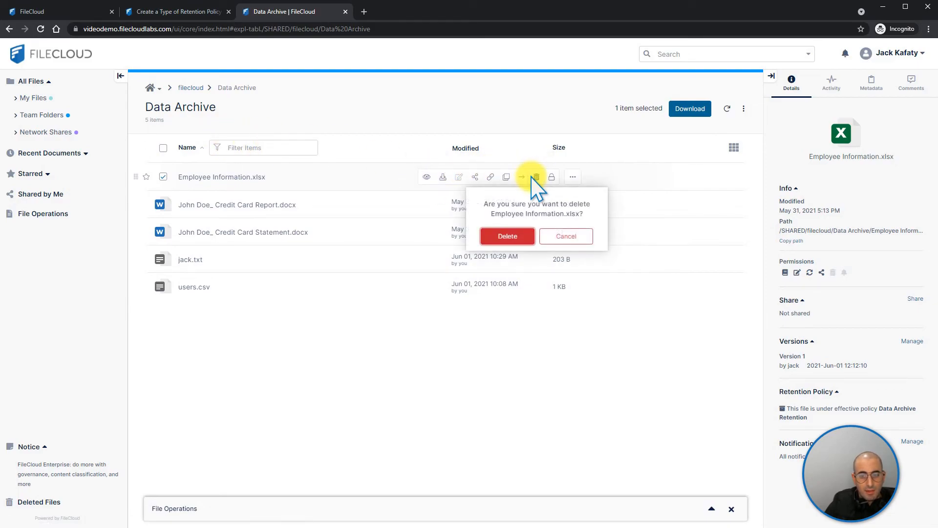
click(509, 235)
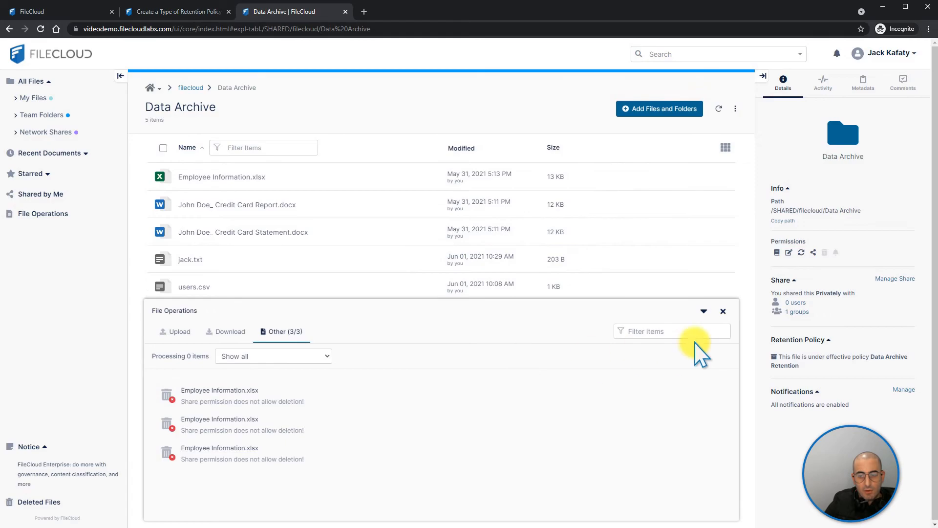
click(704, 313)
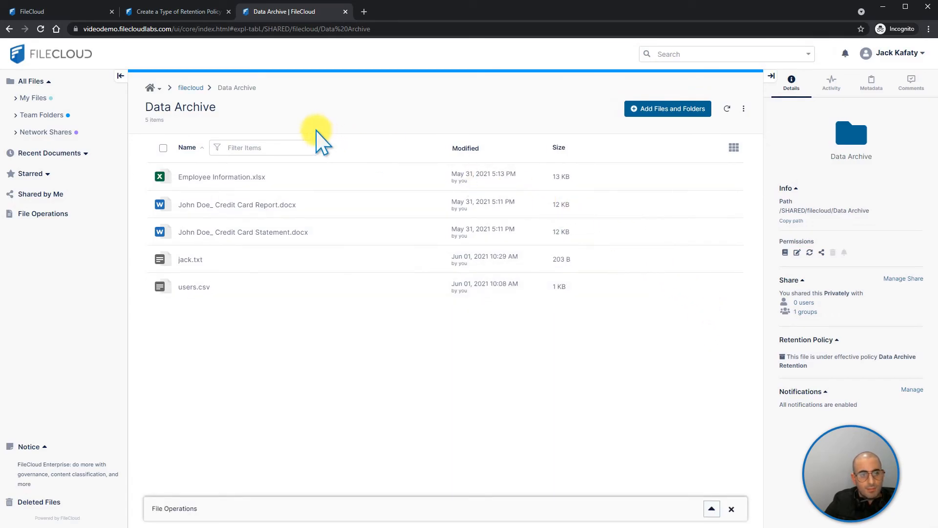
Select the Data Archive Retention policy in the admin portal, review the documentation's five retention policy types, and return to the policy list
click(79, 11)
click(563, 164)
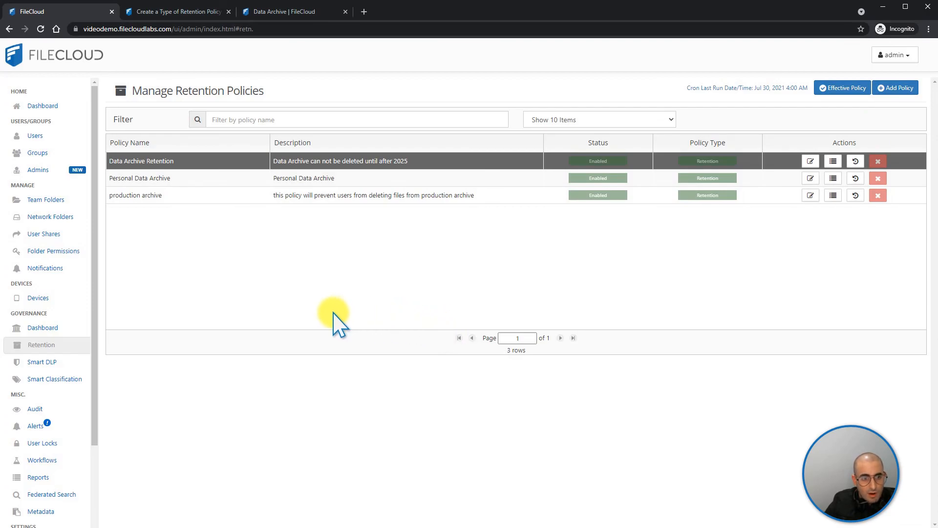
click(174, 12)
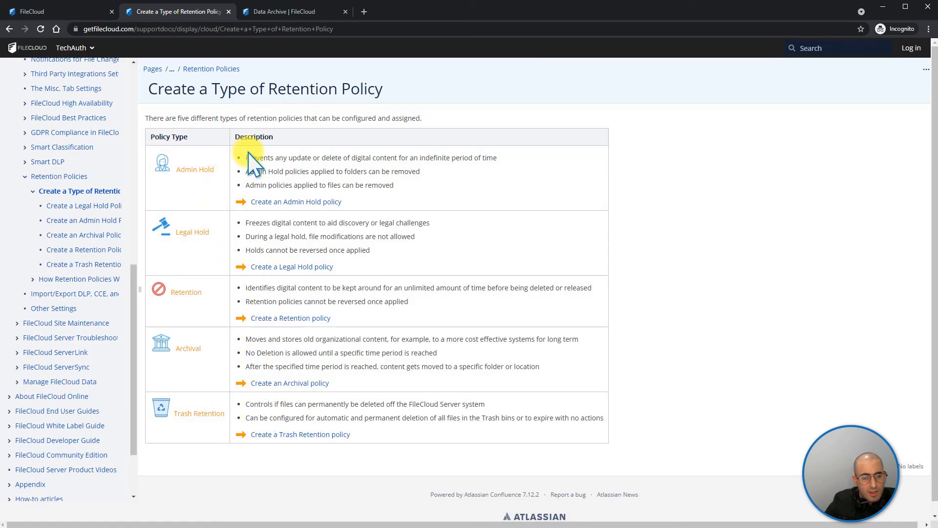
click(73, 11)
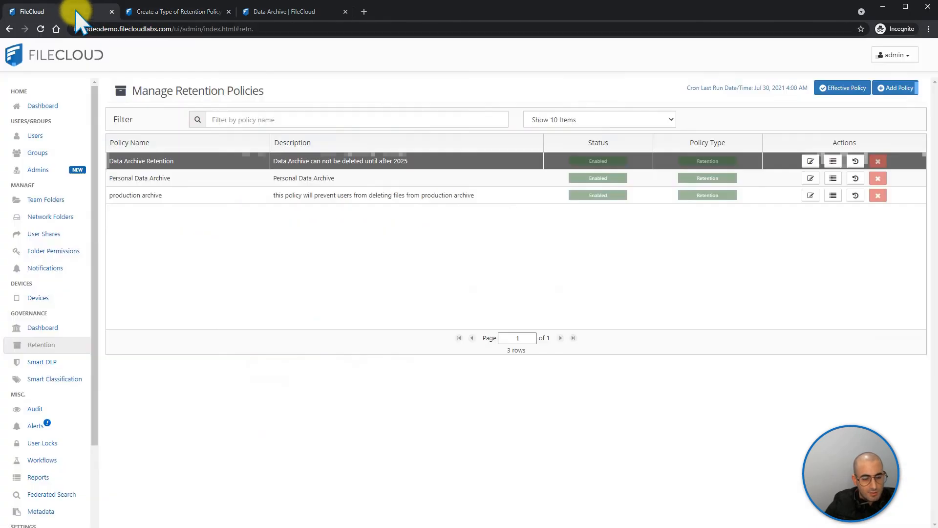